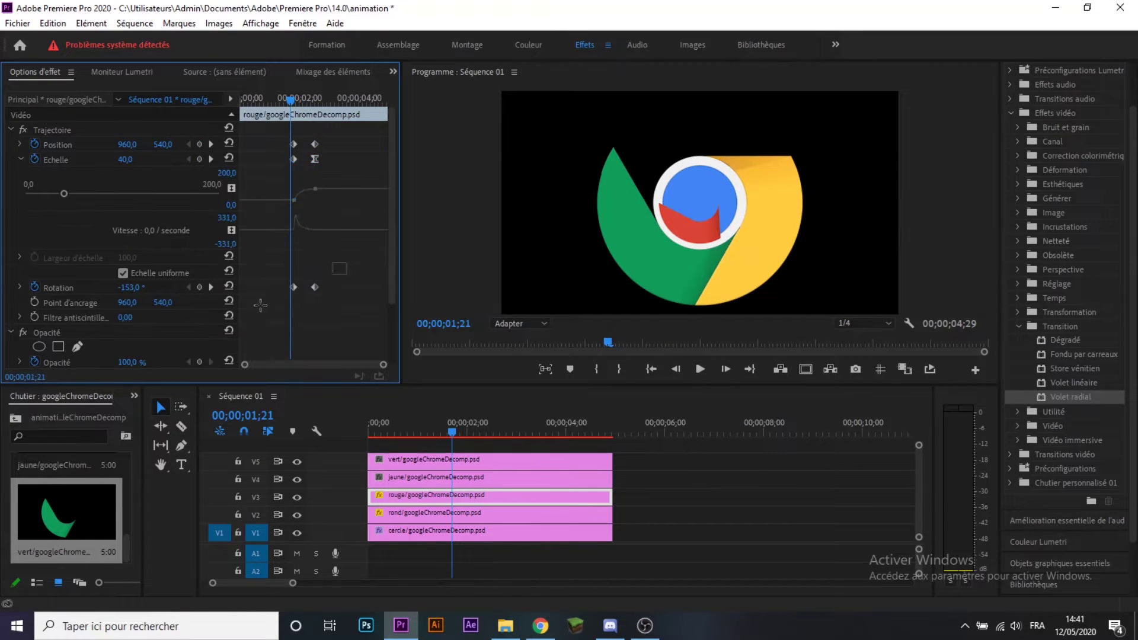
Step: Preview the logo animation and select the jaune clip's scale property
{"action": "key", "text": "space"}
{"action": "left_click_drag", "start_coordinate": [333, 140], "coordinate": [316, 270]}
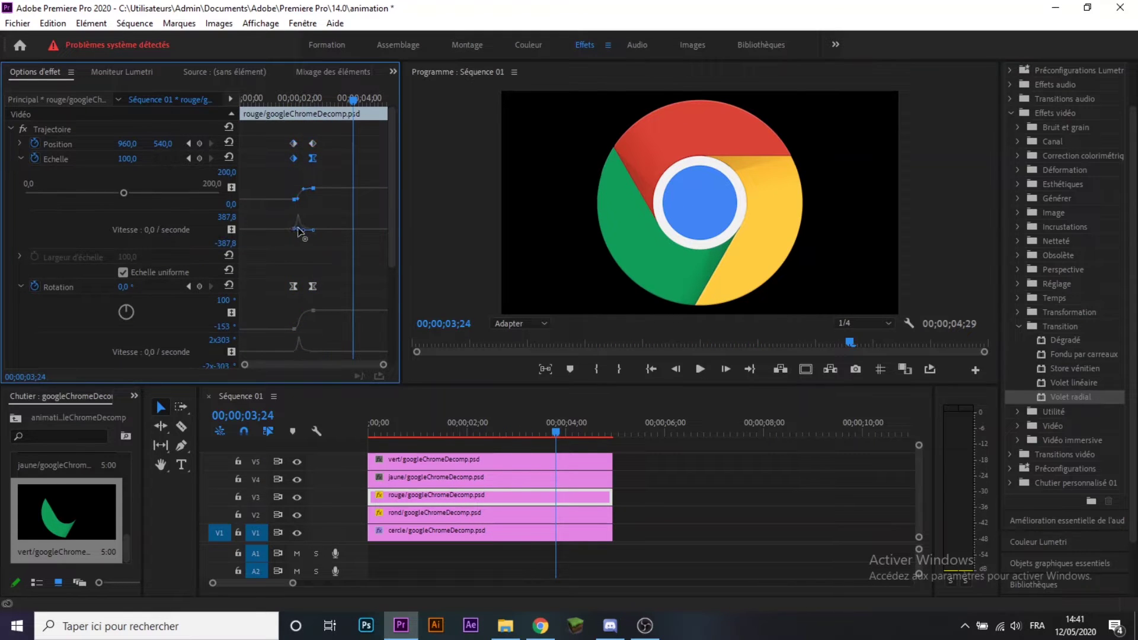
{"action": "left_click", "coordinate": [329, 98]}
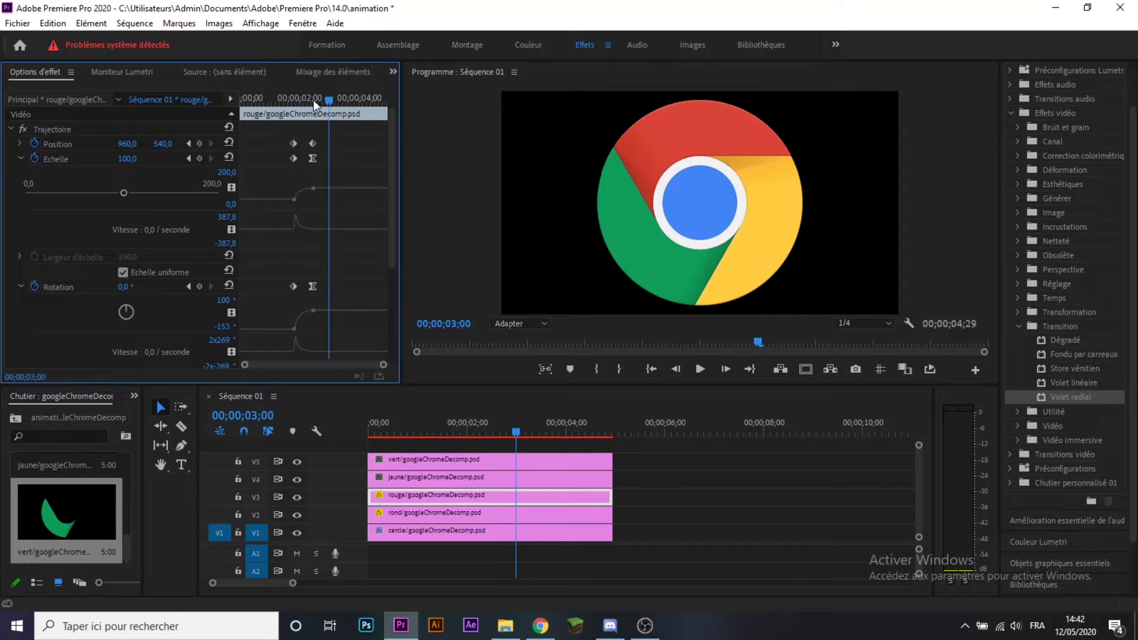
{"action": "left_click", "coordinate": [514, 478]}
{"action": "left_click", "coordinate": [499, 431]}
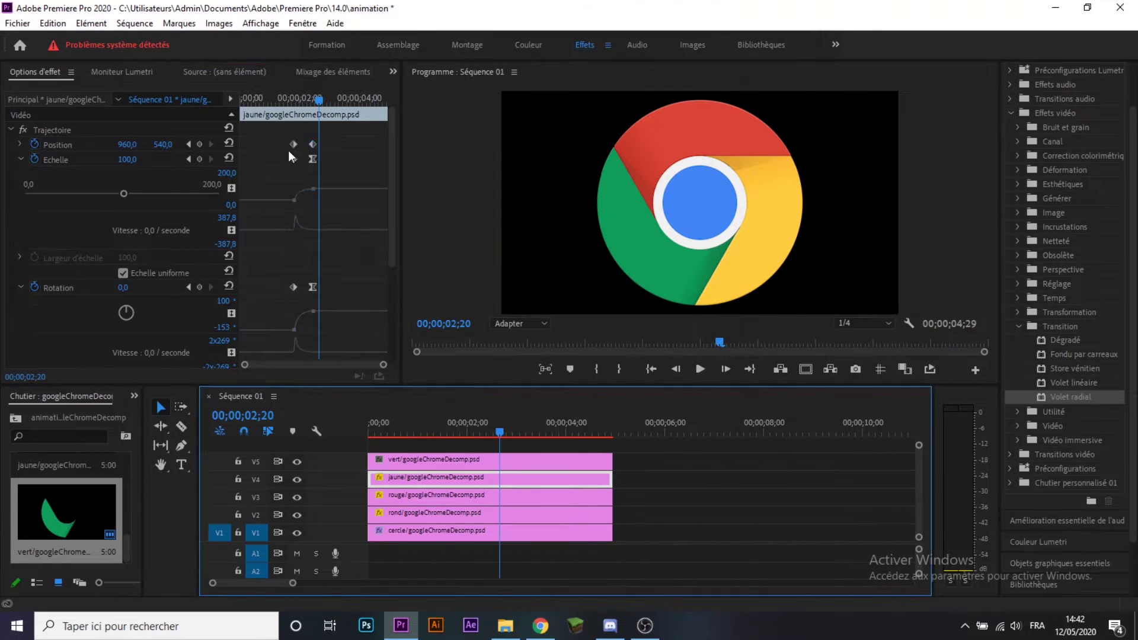
{"action": "key", "text": "space"}
{"action": "left_click", "coordinate": [77, 159]}
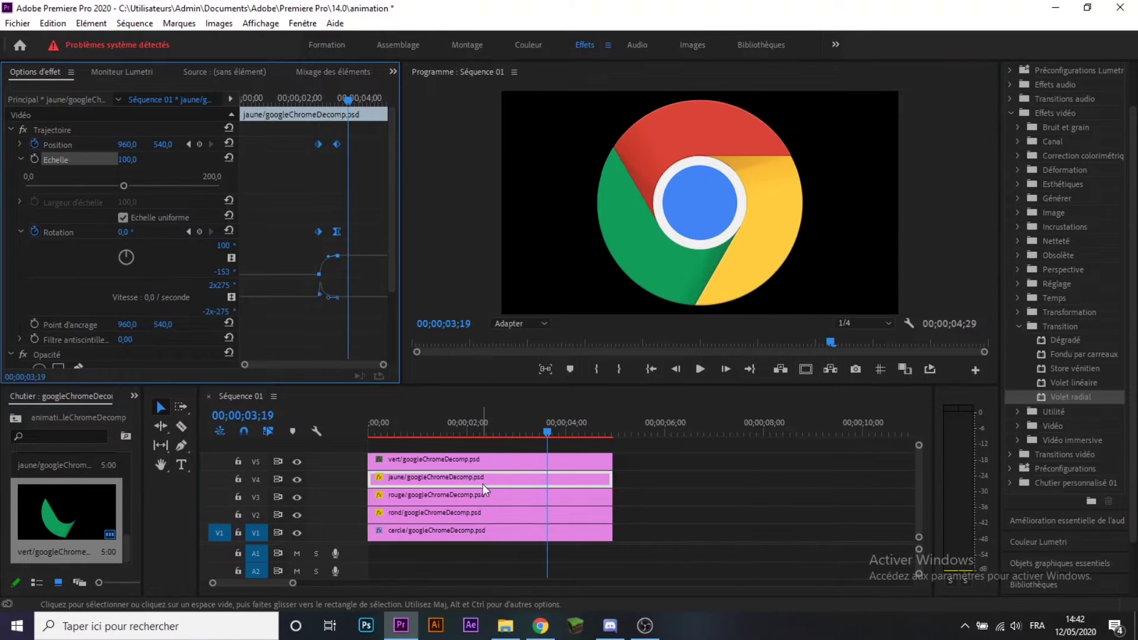
Step: Keyframe the vert piece's scale, reducing it to 74
{"action": "right_click", "coordinate": [485, 460]}
{"action": "key", "text": "Escape"}
{"action": "key", "text": "space"}
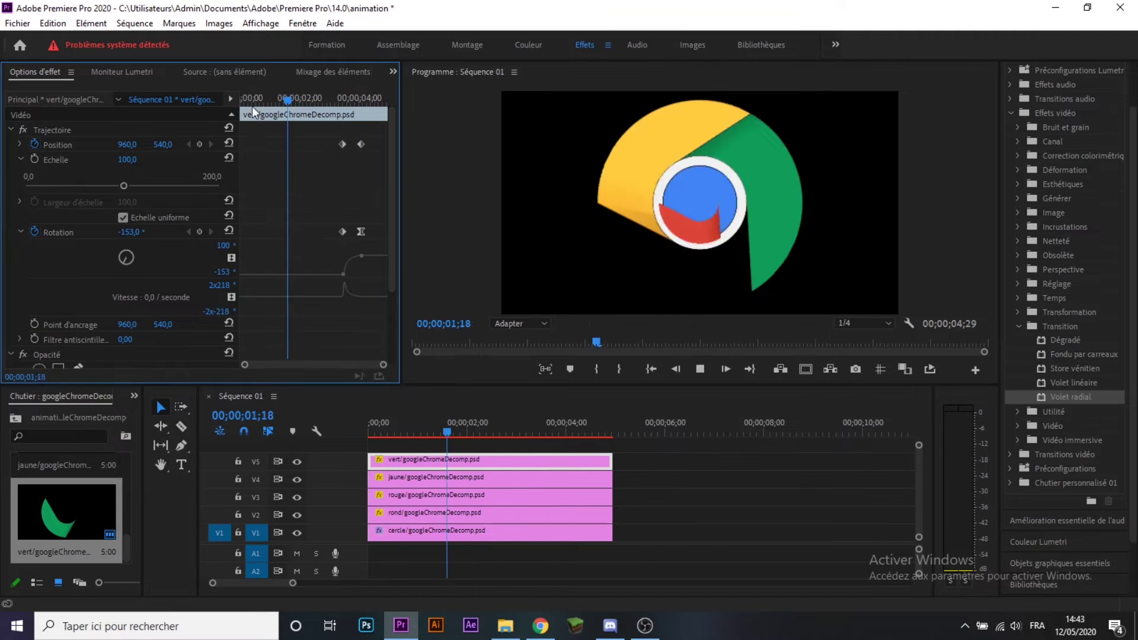
{"action": "key", "text": "space"}
{"action": "left_click", "coordinate": [34, 159]}
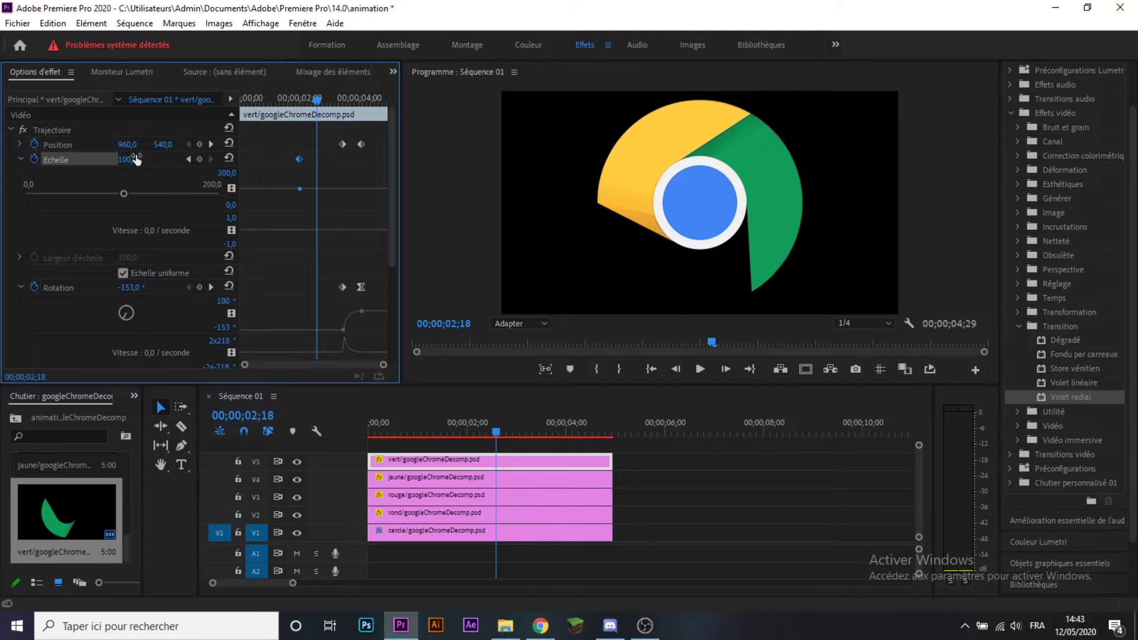
{"action": "left_click_drag", "start_coordinate": [137, 158], "coordinate": [121, 159]}
{"action": "left_click_drag", "start_coordinate": [299, 98], "coordinate": [300, 108]}
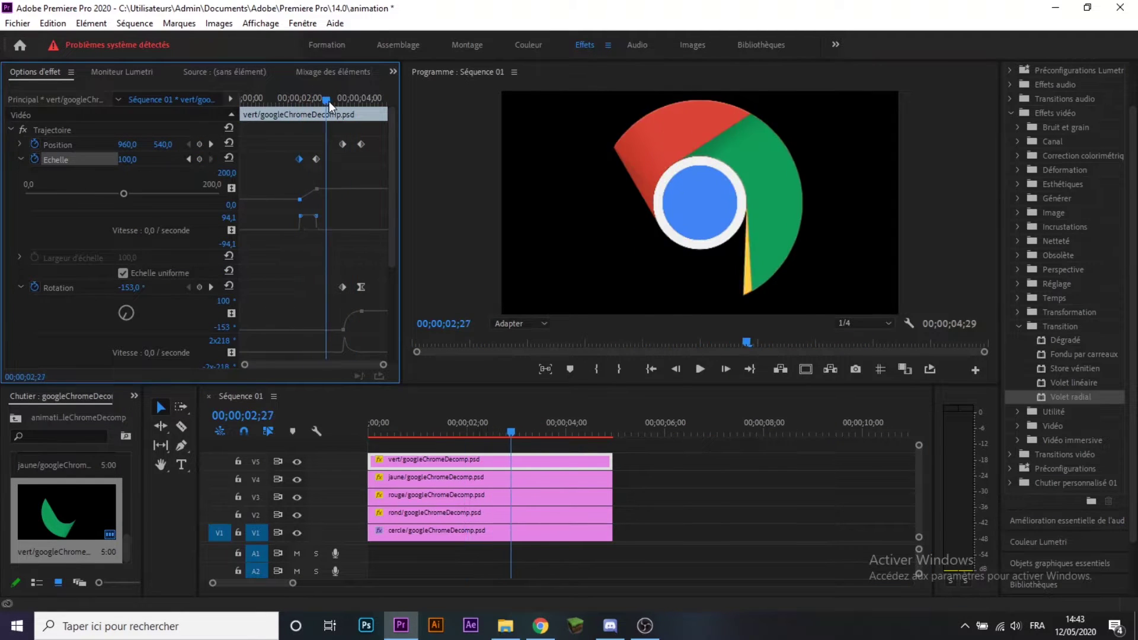
Step: Move the vert clip down toward a lower track at the fully assembled logo
{"action": "left_click", "coordinate": [474, 477]}
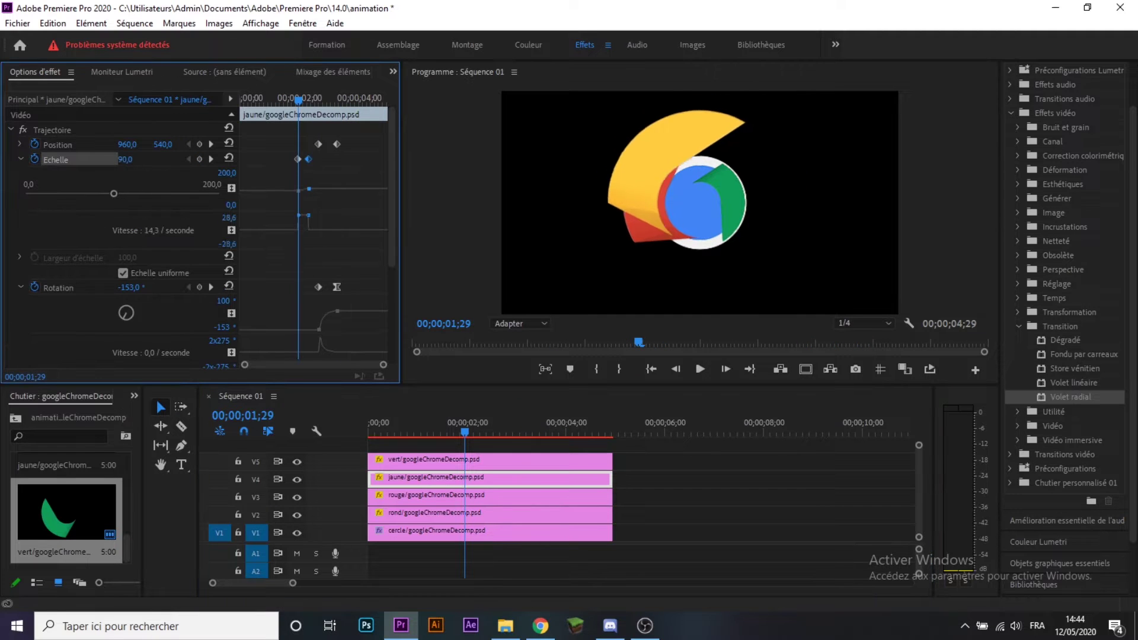
{"action": "left_click_drag", "start_coordinate": [299, 98], "coordinate": [366, 98]}
{"action": "left_click_drag", "start_coordinate": [456, 461], "coordinate": [457, 530]}
Step: Drop the vert clip onto the bottom track and add an opacity keyframe
{"action": "left_click", "coordinate": [449, 421]}
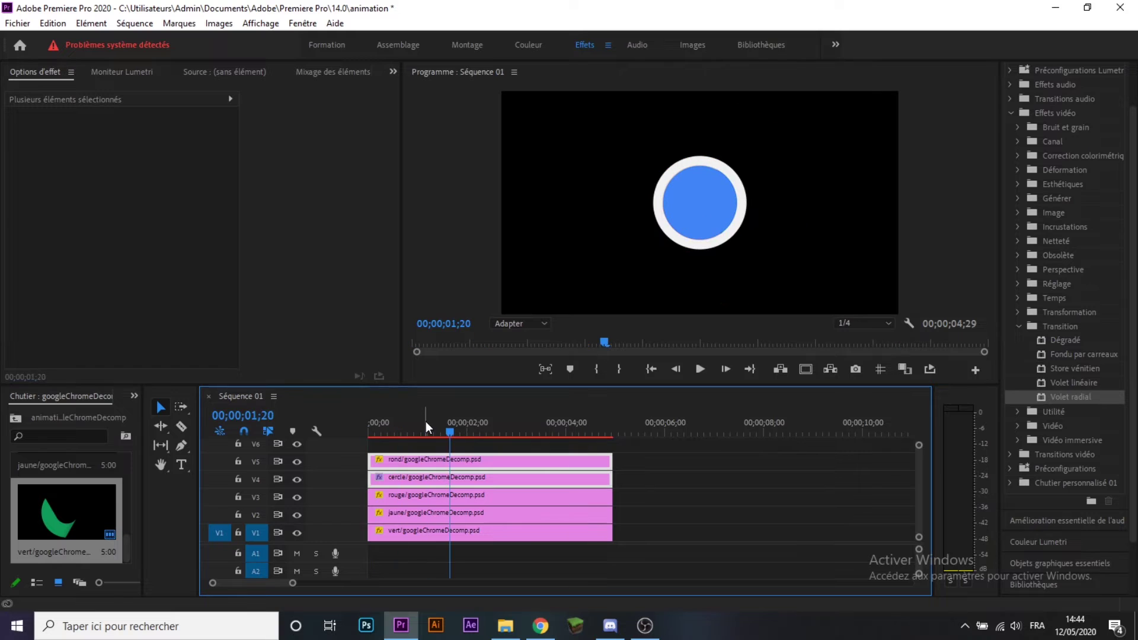
{"action": "left_click", "coordinate": [450, 494]}
{"action": "left_click", "coordinate": [199, 285]}
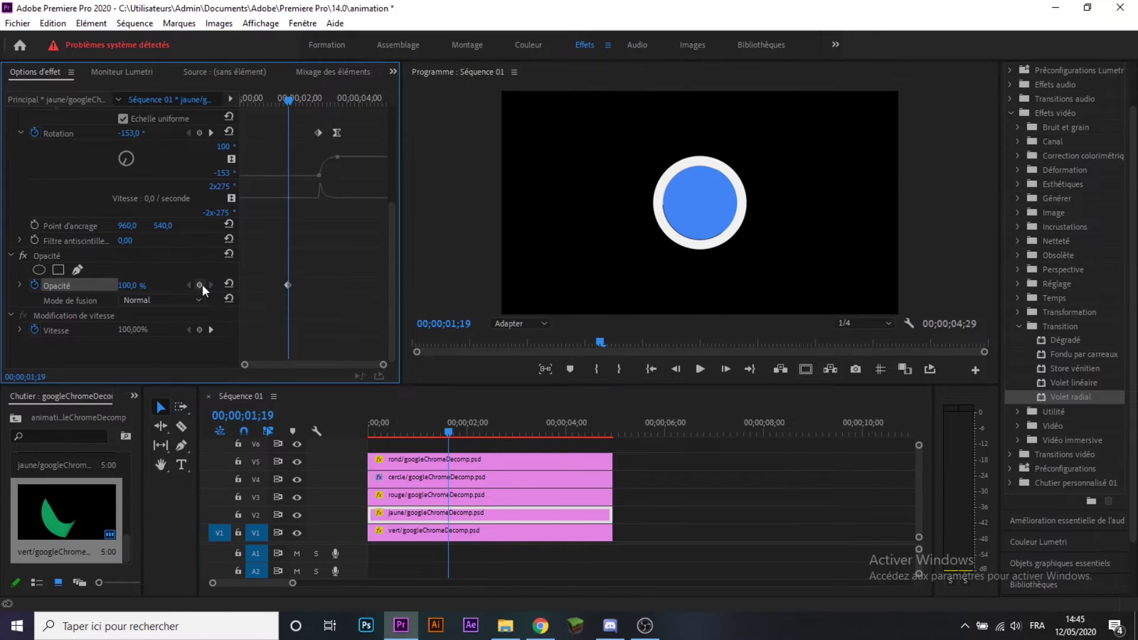
Step: Restore the jaune clip's 0 % opacity keyframe and check the logo at 02;10
{"action": "key", "text": "ctrl+z"}
{"action": "key", "text": "ctrl+shift+z"}
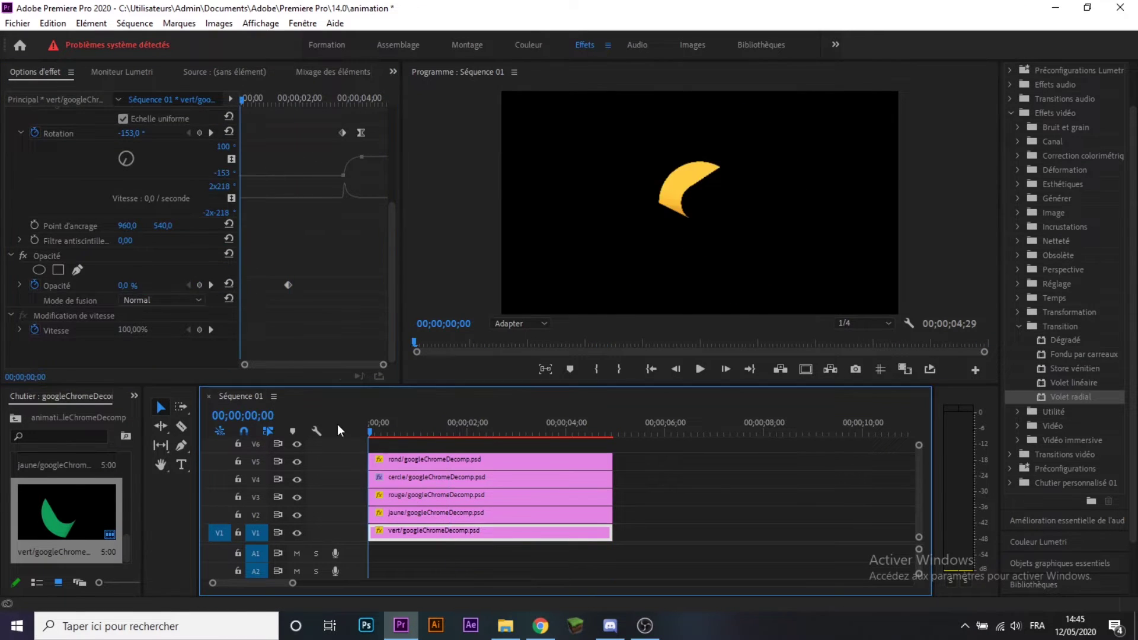
{"action": "key", "text": "ctrl+shift+z"}
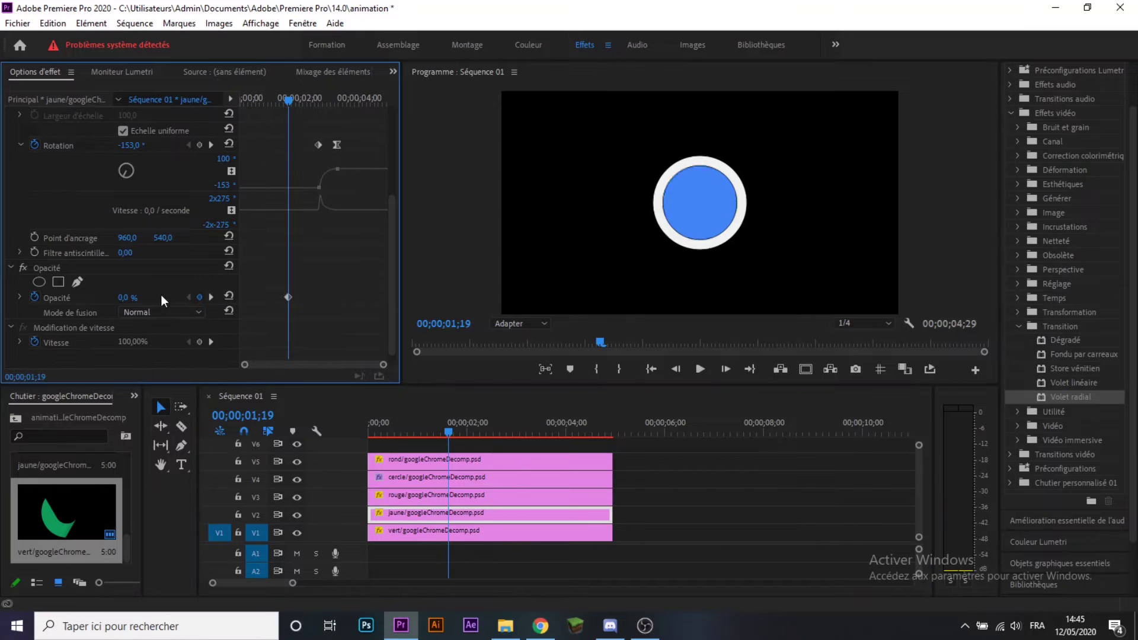
{"action": "left_click_drag", "start_coordinate": [449, 432], "coordinate": [535, 432]}
{"action": "scroll", "coordinate": [293, 190], "scroll_direction": "up", "scroll_amount": 3}
{"action": "left_click", "coordinate": [299, 162]}
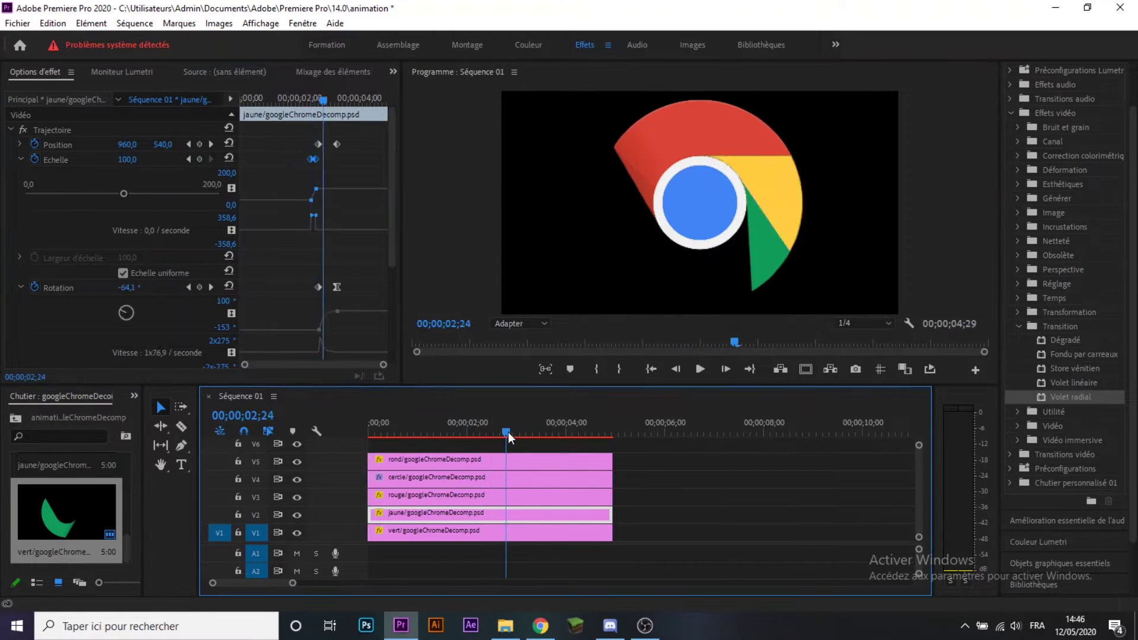
Step: Play from 02;20 and shift the jaune piece's rotation and scale keyframes later
{"action": "left_click", "coordinate": [534, 531]}
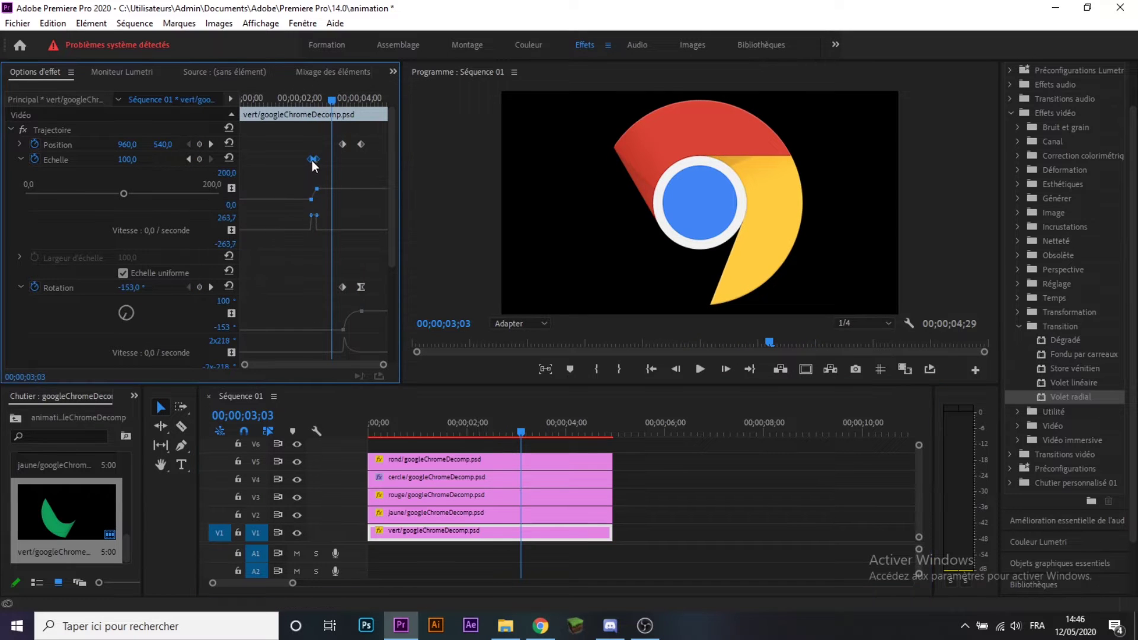
{"action": "key", "text": "space"}
{"action": "left_click", "coordinate": [320, 101]}
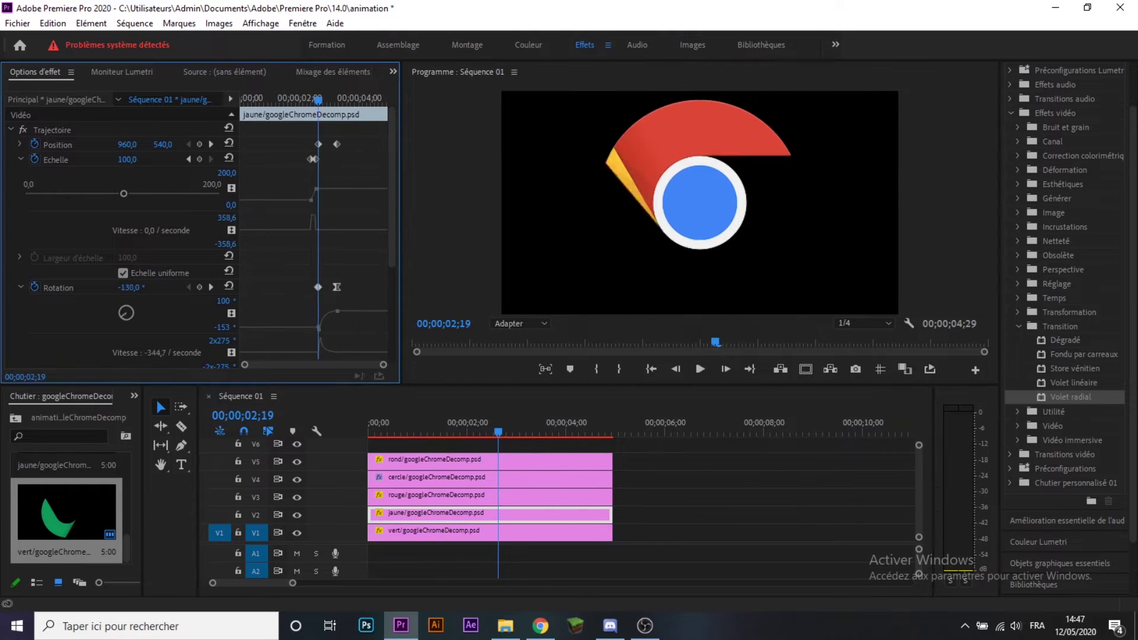
{"action": "key", "text": "space"}
{"action": "left_click", "coordinate": [302, 400]}
{"action": "left_click", "coordinate": [293, 287]}
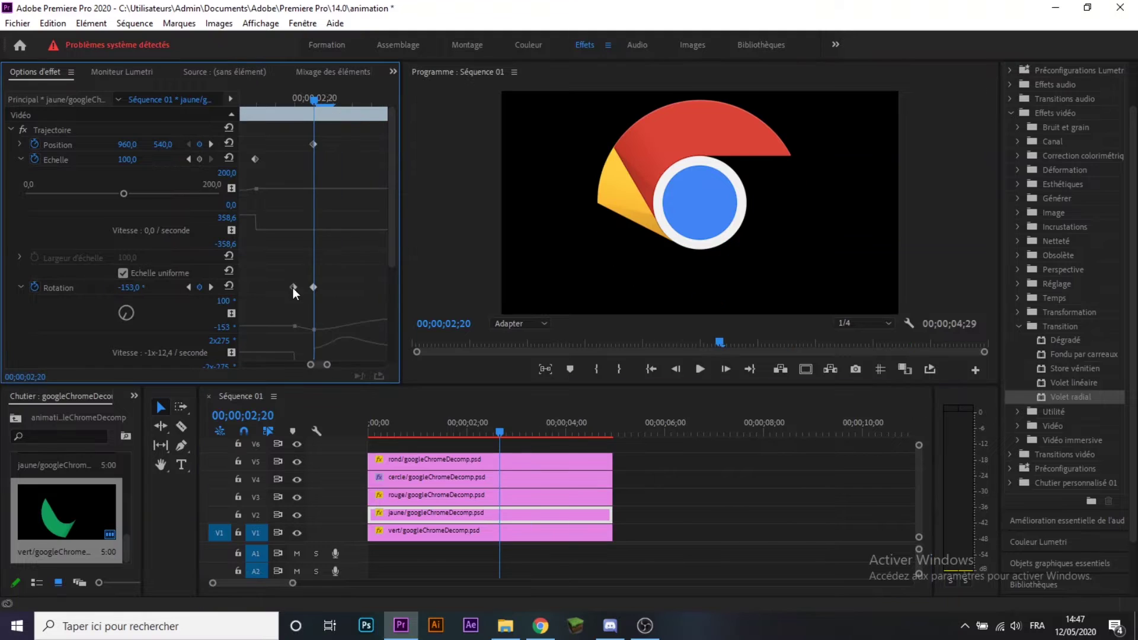
{"action": "left_click_drag", "start_coordinate": [313, 287], "coordinate": [385, 287]}
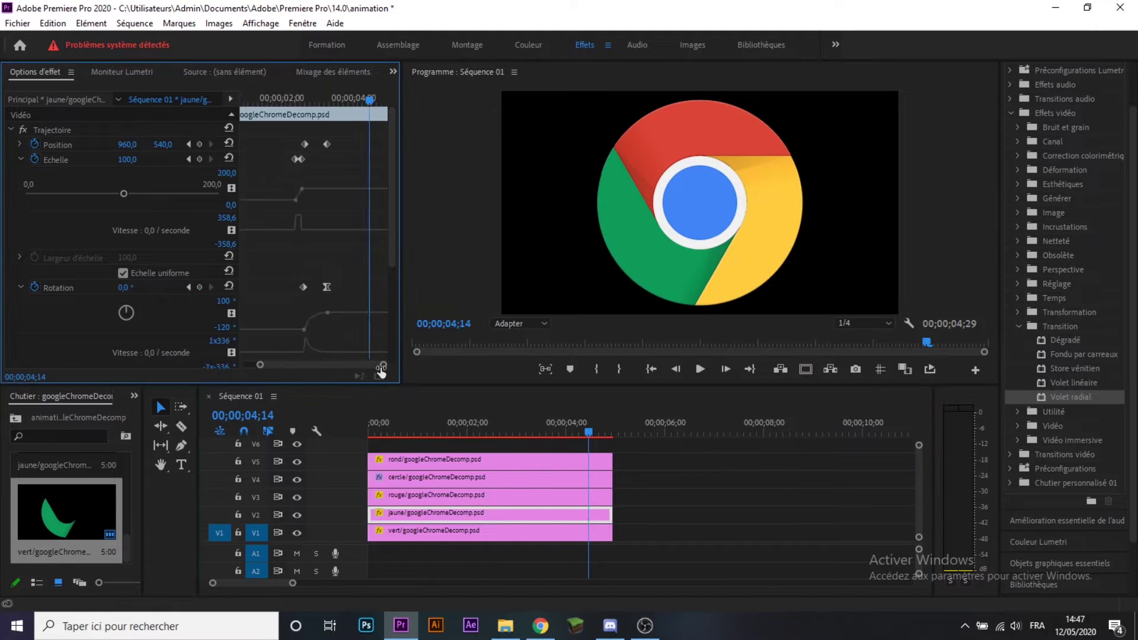
Step: Retime the vert piece's scale keyframe near 03;05 and save the project
{"action": "left_click", "coordinate": [299, 99]}
{"action": "left_click_drag", "start_coordinate": [299, 99], "coordinate": [335, 99]}
{"action": "left_click", "coordinate": [474, 531]}
{"action": "left_click", "coordinate": [336, 164]}
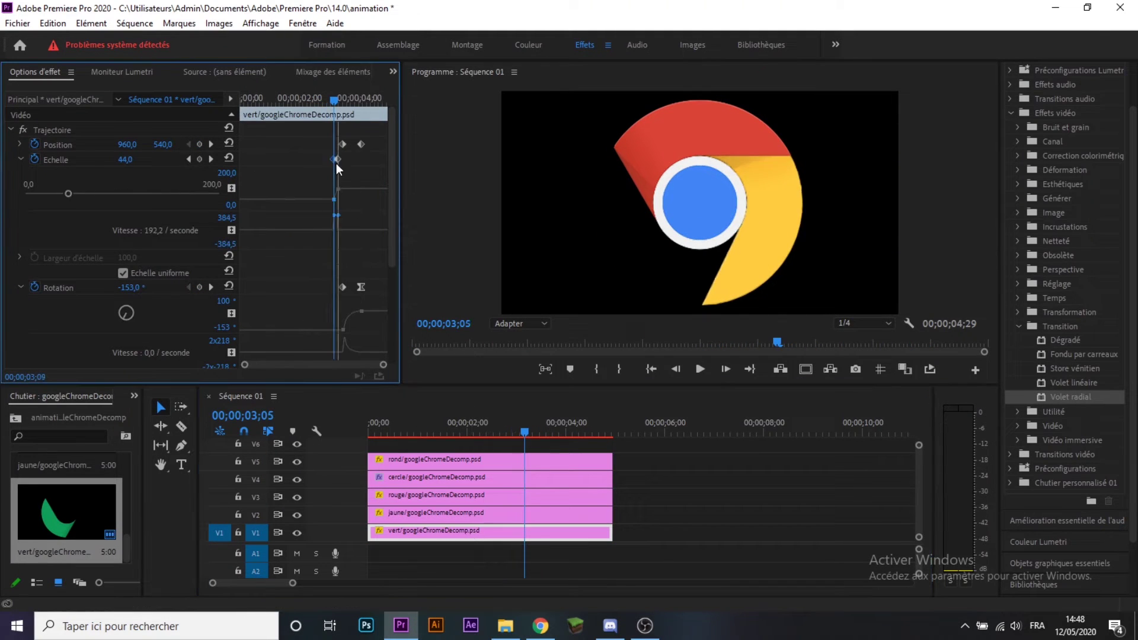
{"action": "key", "text": "ctrl+s"}
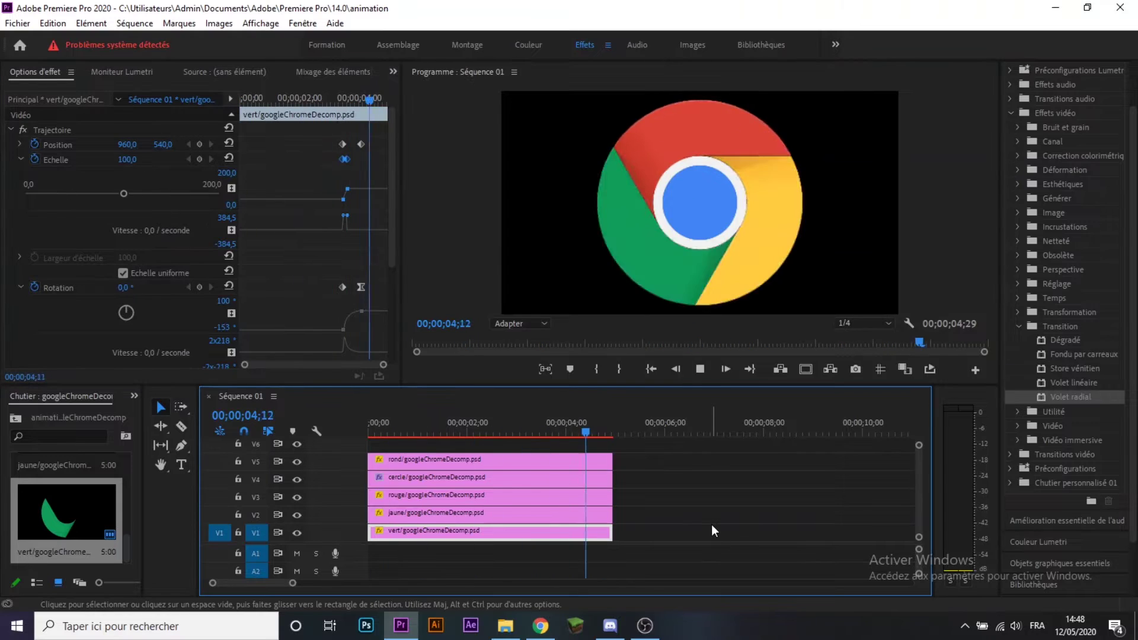
Step: Select all five logo clips at 04;14
{"action": "left_click_drag", "start_coordinate": [711, 524], "coordinate": [500, 468]}
{"action": "left_click", "coordinate": [589, 430]}
{"action": "left_click_drag", "start_coordinate": [612, 474], "coordinate": [589, 474]}
Step: Nest the selected logo clips into one sequence
{"action": "right_click", "coordinate": [599, 531]}
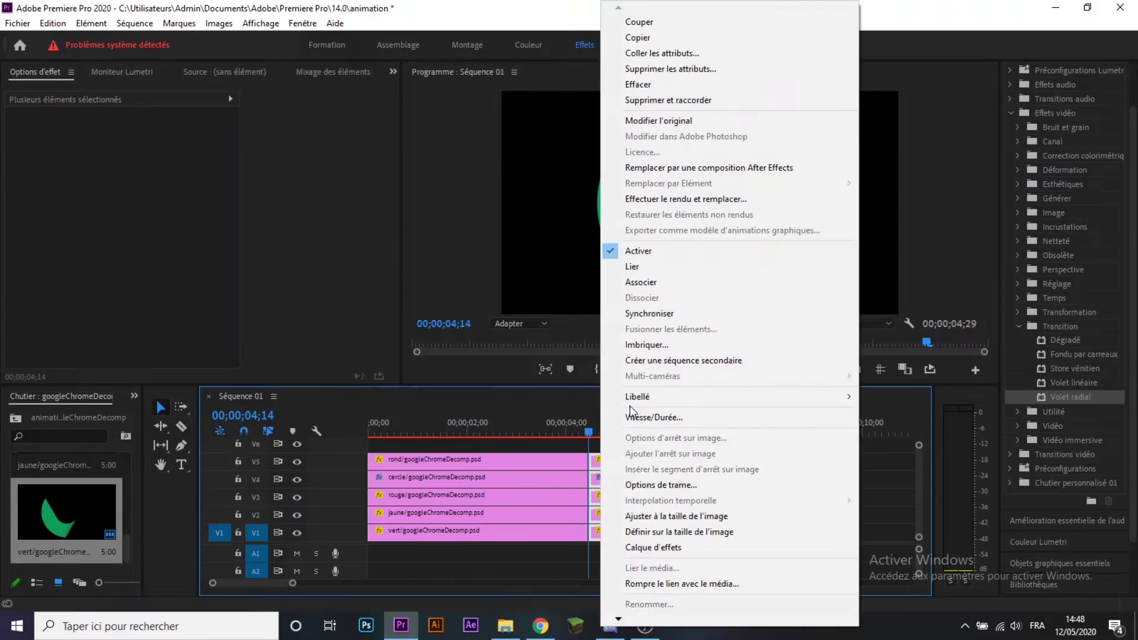
{"action": "left_click", "coordinate": [629, 405]}
{"action": "left_click_drag", "start_coordinate": [538, 425], "coordinate": [597, 425]}
Step: Apply the Transformation effect to the nested clip and enable scale and rotation keyframes
{"action": "left_click", "coordinate": [1049, 90]}
{"action": "type", "text": "transformation"}
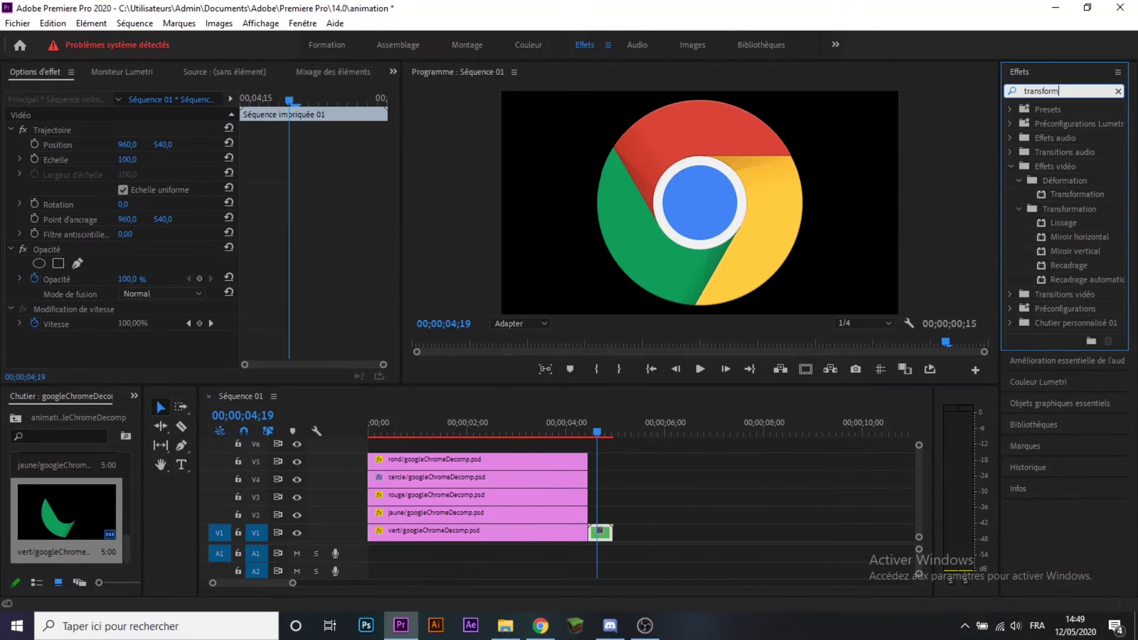
{"action": "left_click_drag", "start_coordinate": [1077, 194], "coordinate": [95, 254]}
{"action": "scroll", "coordinate": [95, 254], "scroll_direction": "down", "scroll_amount": 3}
{"action": "left_click", "coordinate": [34, 211]}
{"action": "left_click", "coordinate": [35, 271]}
Step: Animate the nested logo to spin from -269° and scale from 0, then loop-play it
{"action": "key", "text": "Right"}
{"action": "key", "text": "Right"}
{"action": "key", "text": "Right"}
{"action": "left_click_drag", "start_coordinate": [126, 210], "coordinate": [89, 210]}
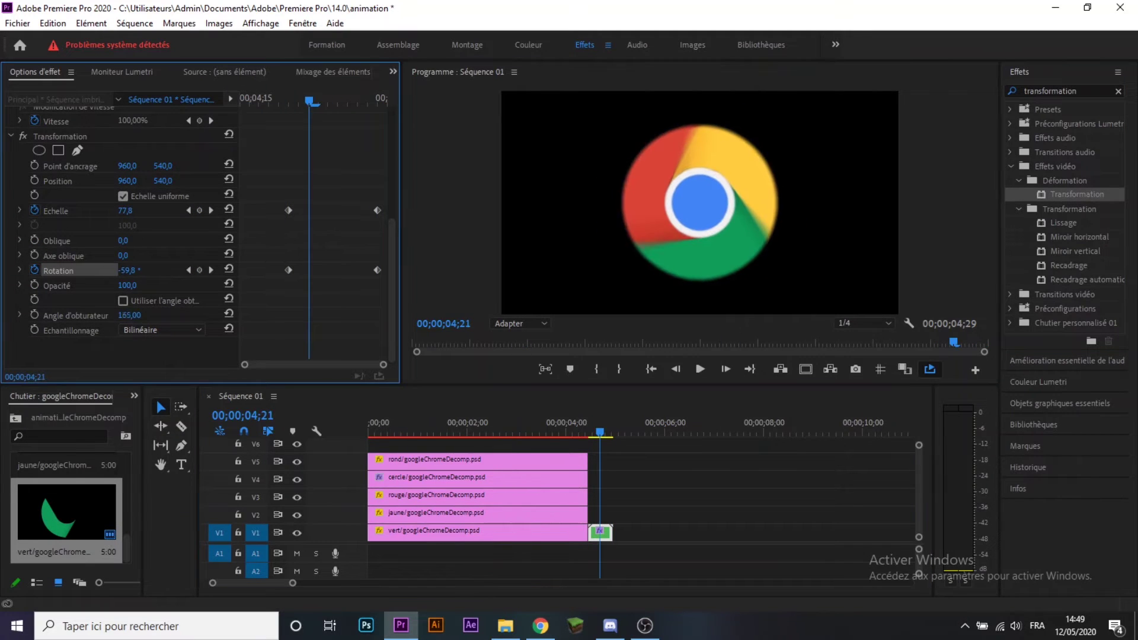
{"action": "scroll", "coordinate": [295, 287], "scroll_direction": "down", "scroll_amount": 1}
{"action": "left_click_drag", "start_coordinate": [289, 323], "coordinate": [336, 325]}
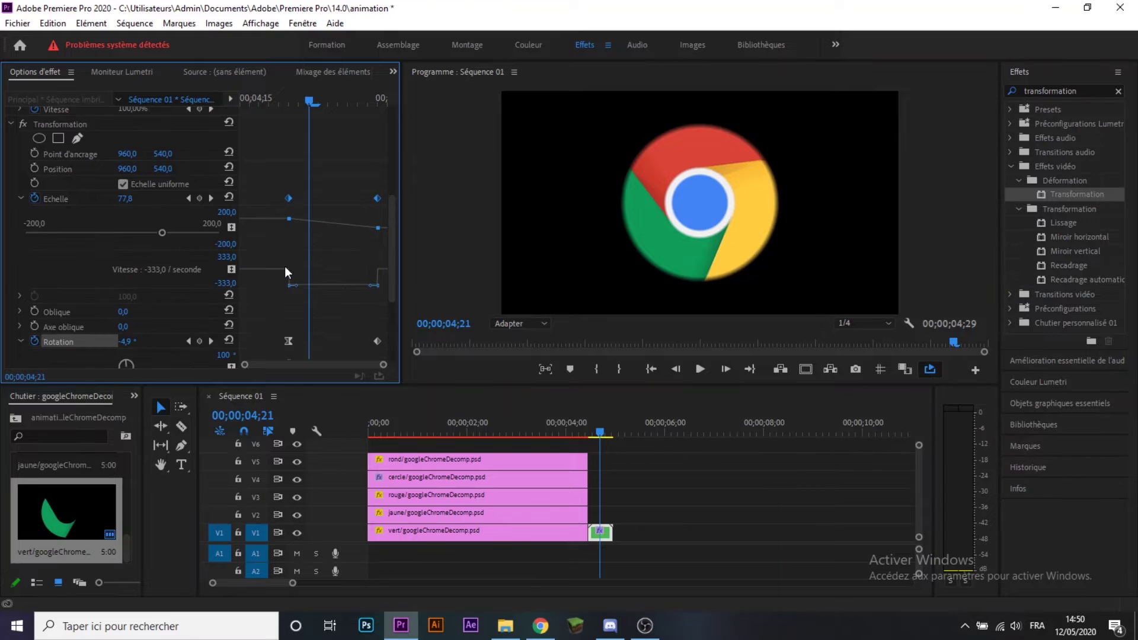
{"action": "key", "text": "space"}
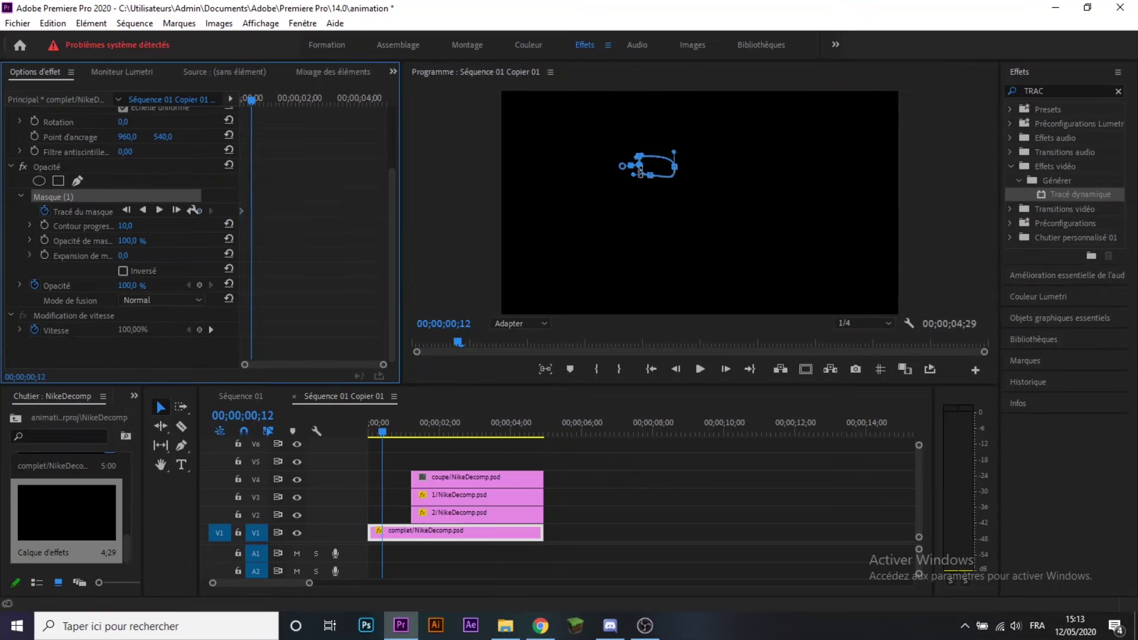
Step: Reshape the mask around the swoosh's pointed tip and add a later mask keyframe
{"action": "left_click_drag", "start_coordinate": [640, 172], "coordinate": [630, 214]}
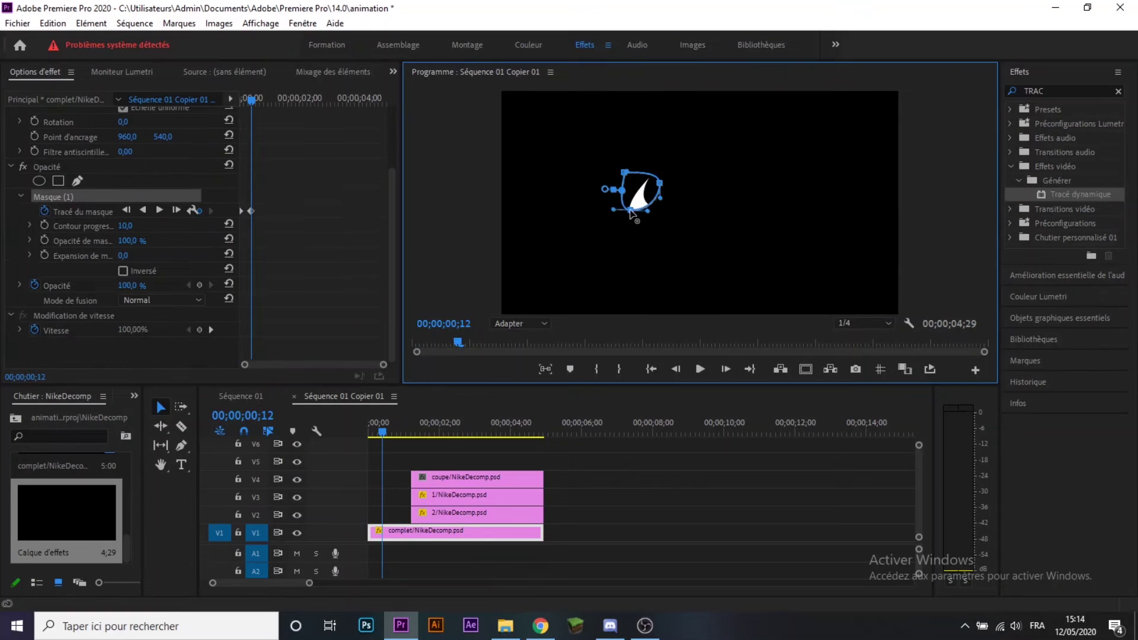
{"action": "key", "text": "Right"}
{"action": "key", "text": "Right"}
{"action": "key", "text": "Right"}
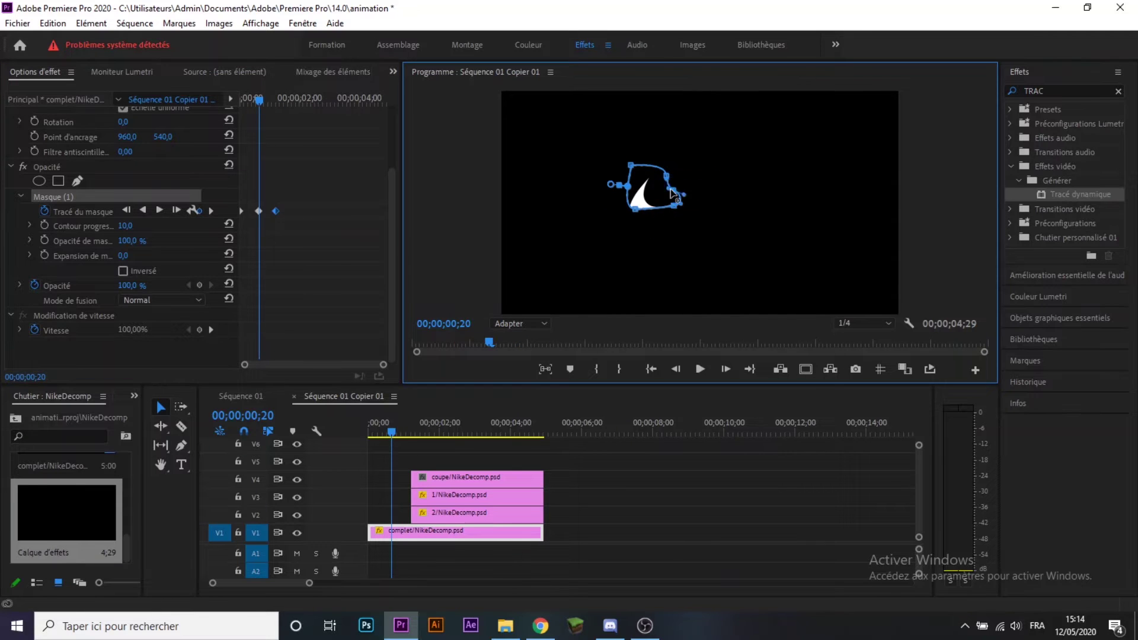
{"action": "left_click", "coordinate": [251, 102]}
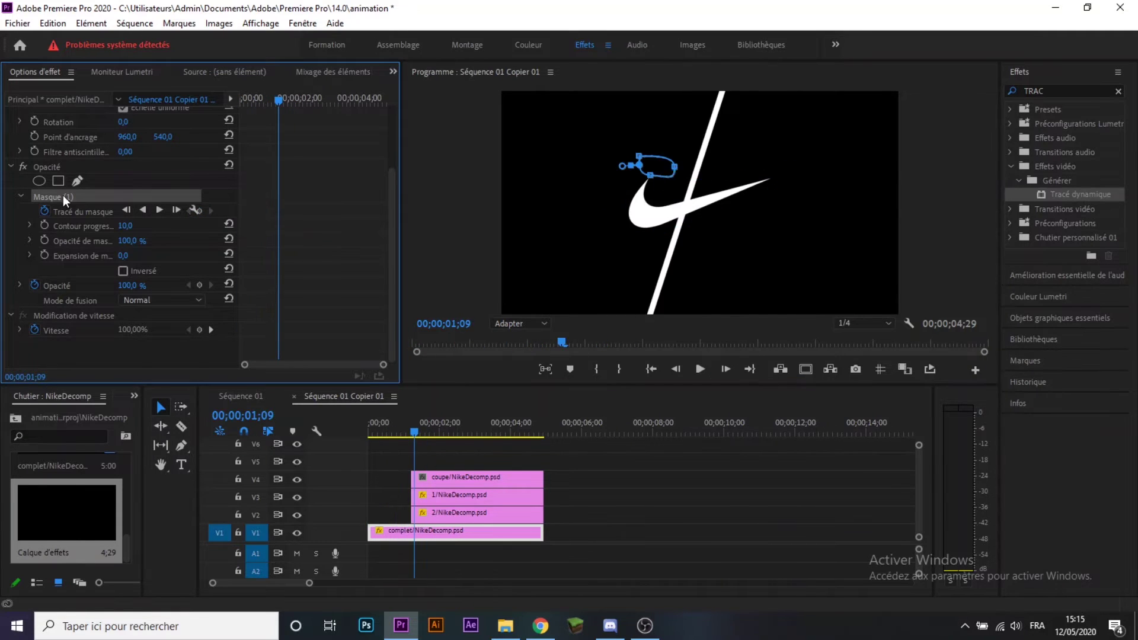
{"action": "left_click", "coordinate": [638, 218]}
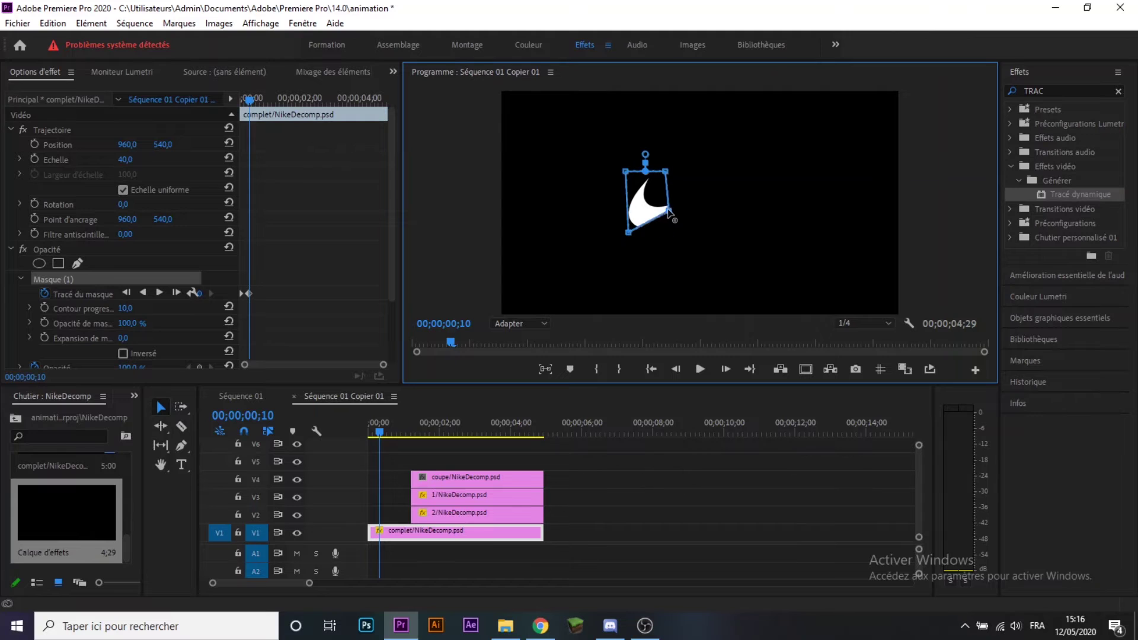
Step: Deselect the clip and play the growing swoosh mask from the start
{"action": "left_click", "coordinate": [254, 294]}
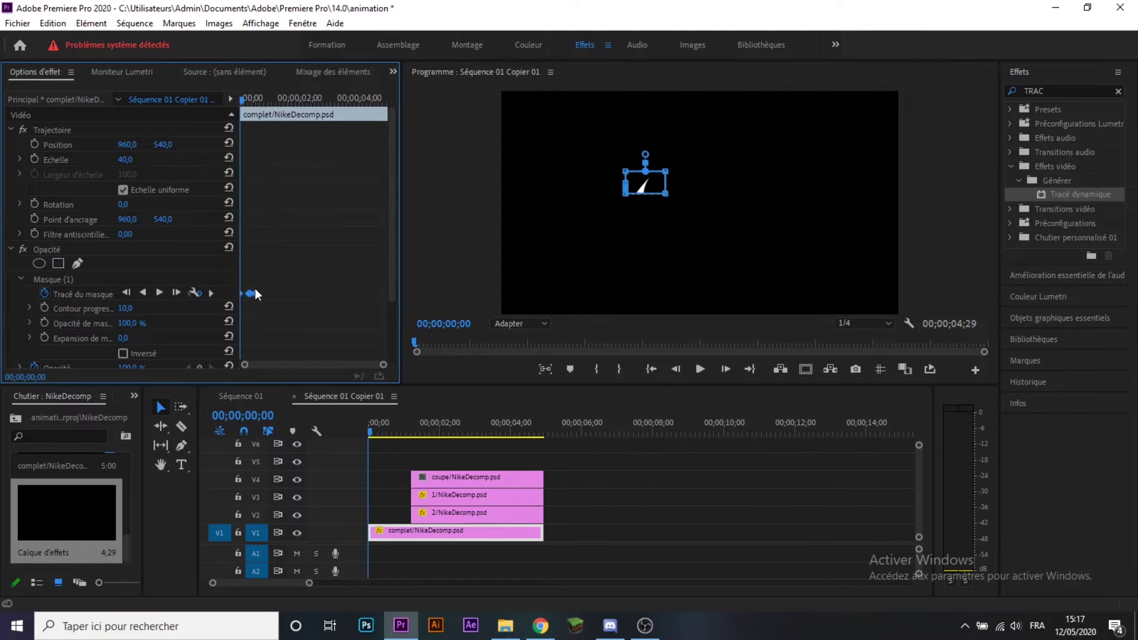
{"action": "left_click", "coordinate": [647, 521]}
{"action": "key", "text": "space"}
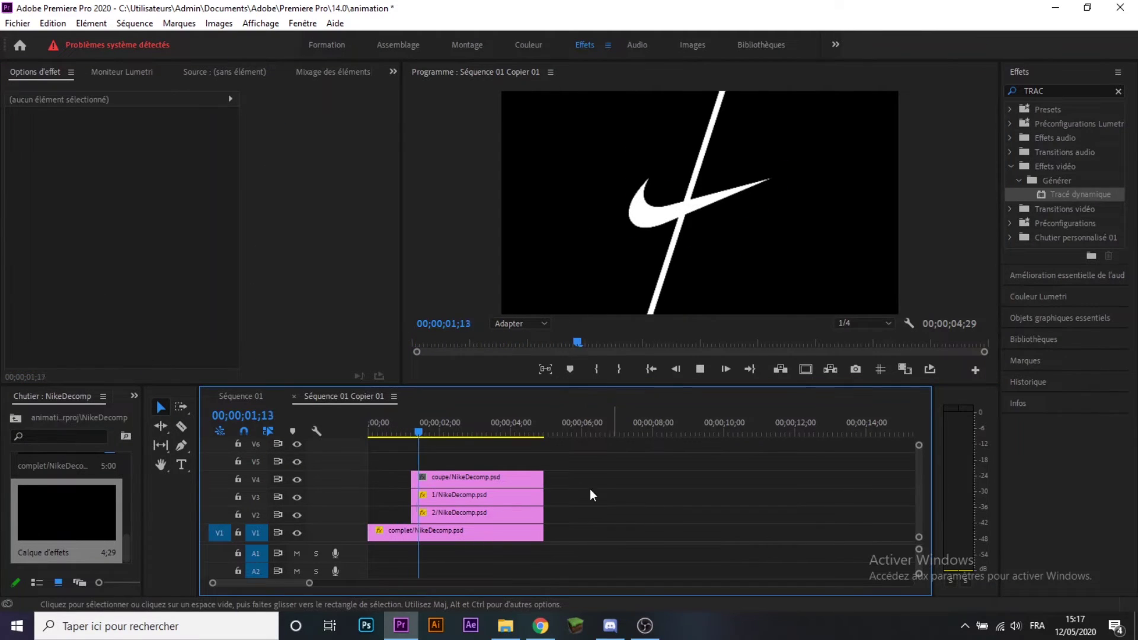
{"action": "key", "text": "Home"}
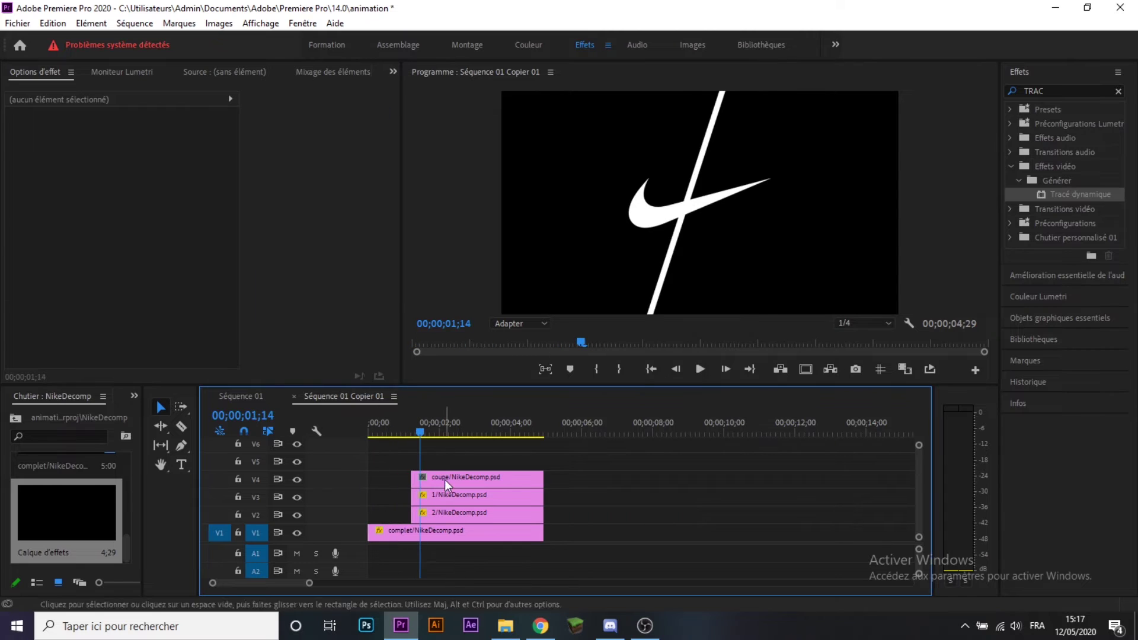
{"action": "left_click", "coordinate": [444, 479]}
Step: Apply the Recadrage crop effect to the coupe clip
{"action": "double_click", "coordinate": [1043, 91]}
{"action": "type", "text": "recadr"}
{"action": "mouse_move", "coordinate": [1068, 194]}
{"action": "left_mouse_down"}
{"action": "mouse_move", "coordinate": [119, 267]}
{"action": "mouse_move", "coordinate": [138, 271]}
{"action": "left_mouse_up"}
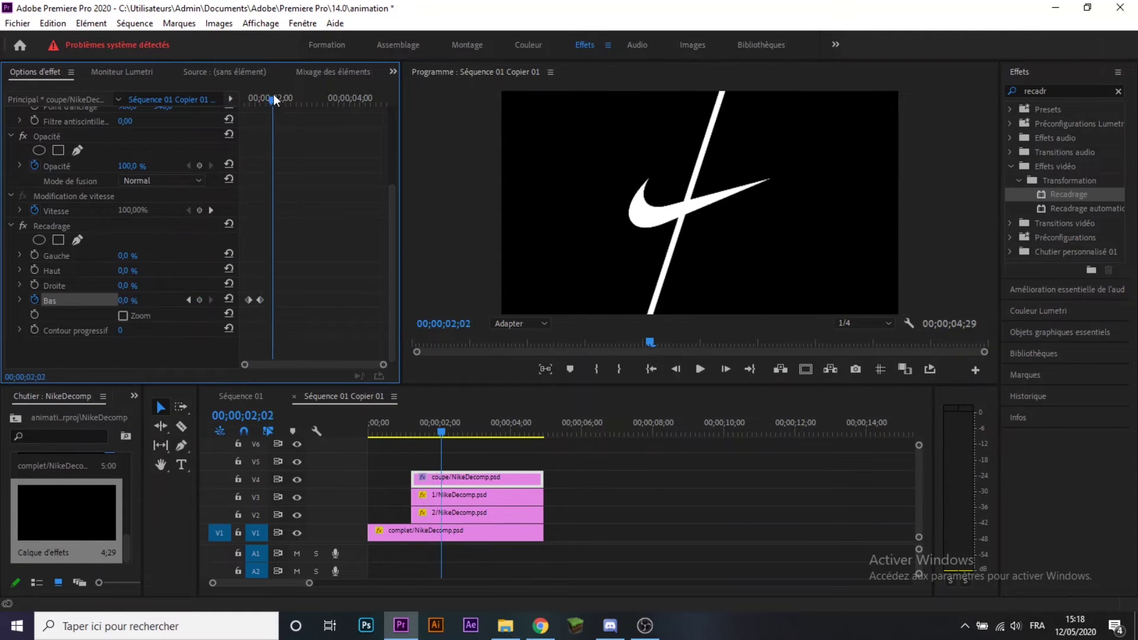
Step: Preview the coupe line's crop wipe, then select the 2/NikeDecomp clip's Motion
{"action": "left_click_drag", "start_coordinate": [249, 105], "coordinate": [273, 97]}
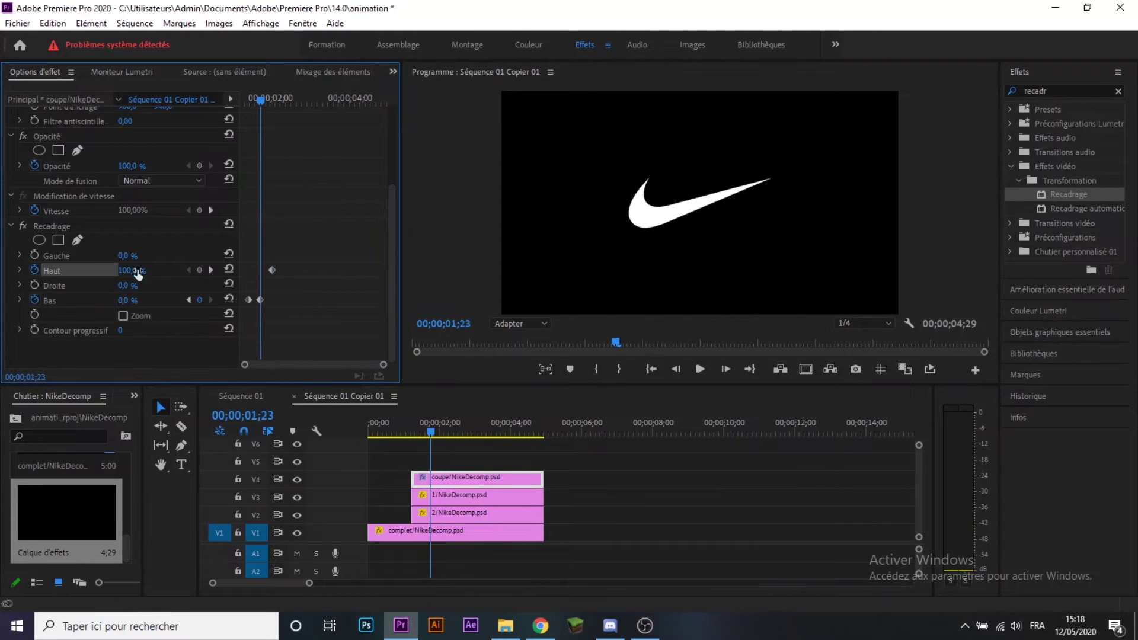
{"action": "key", "text": "space"}
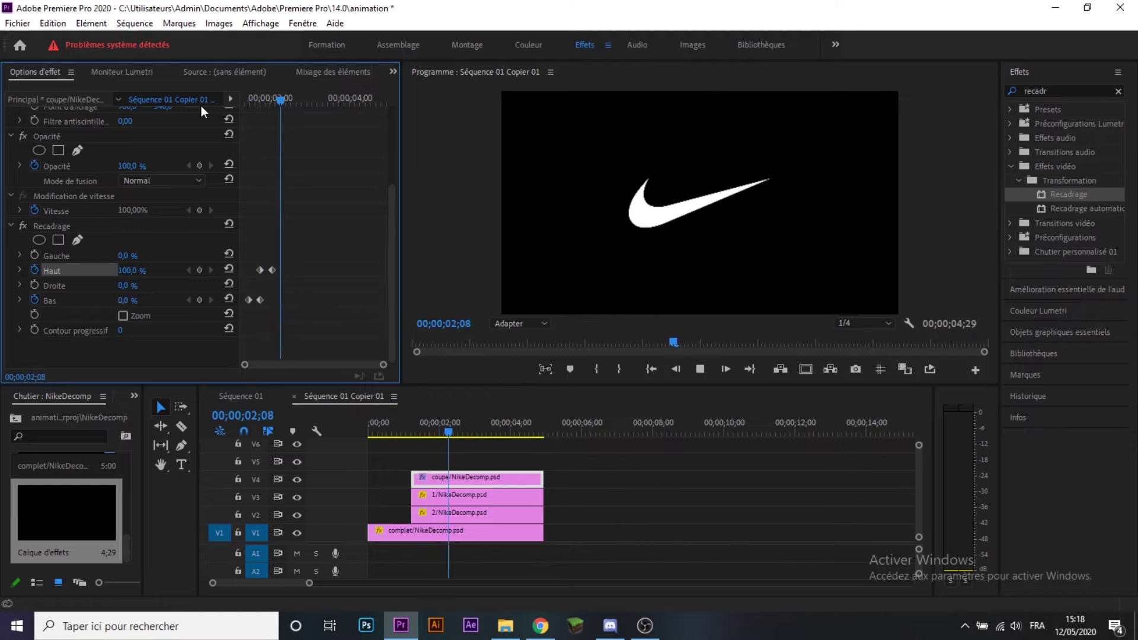
{"action": "left_click", "coordinate": [247, 100]}
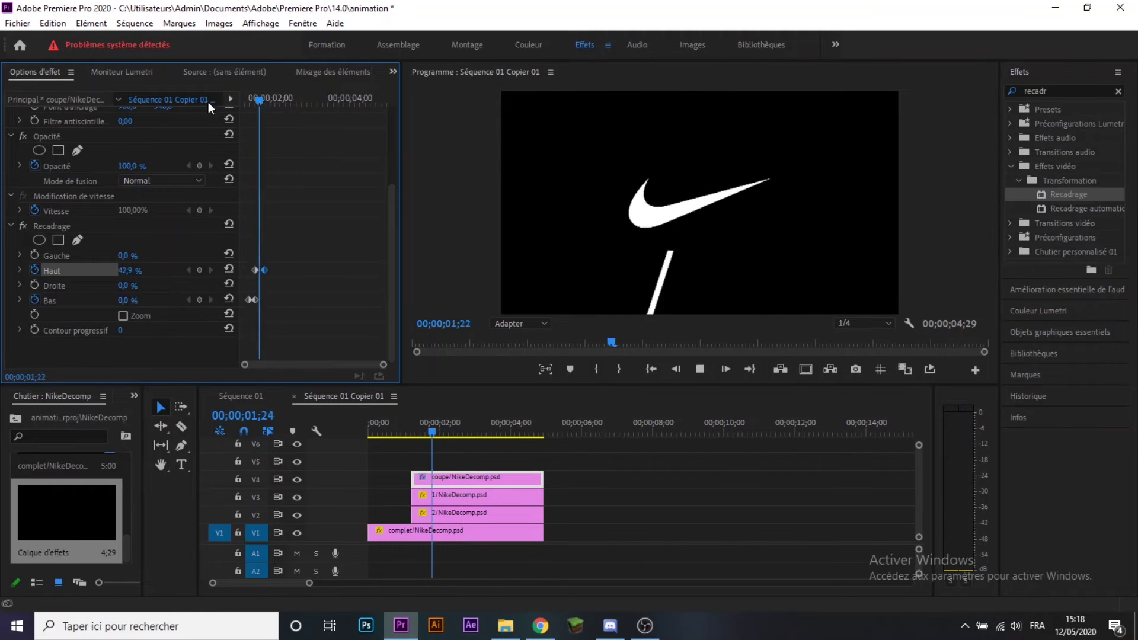
{"action": "key", "text": "w"}
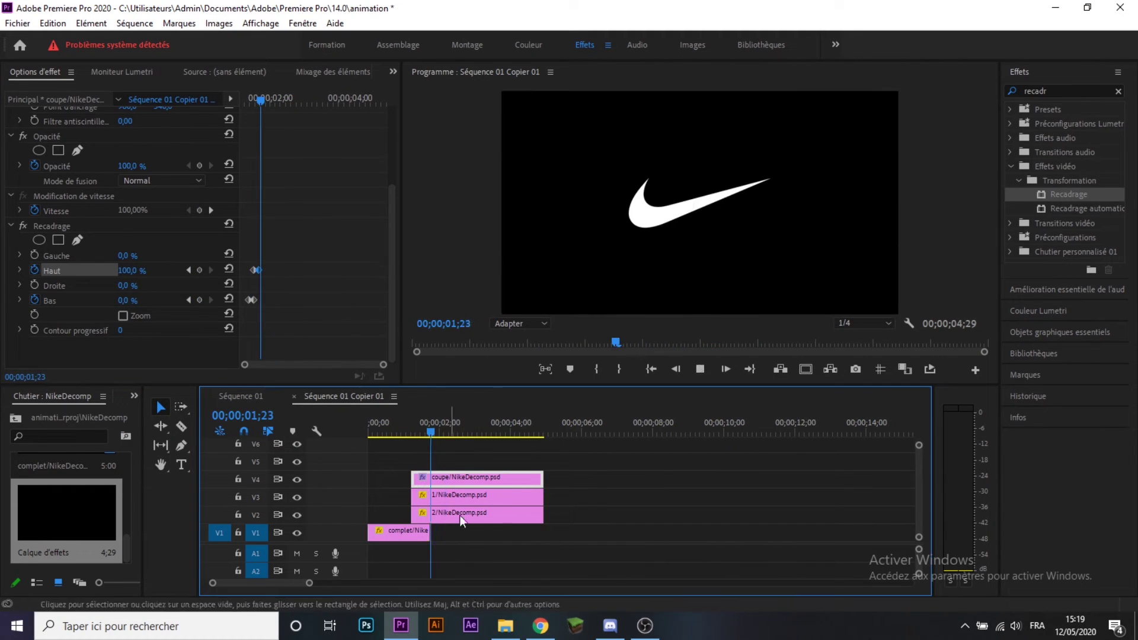
{"action": "left_click", "coordinate": [474, 514]}
{"action": "left_click", "coordinate": [52, 130]}
Step: Keyframe the 2/NikeDecomp piece rotating and moving away across several frames
{"action": "mouse_move", "coordinate": [628, 243]}
{"action": "left_mouse_down"}
{"action": "mouse_move", "coordinate": [621, 298]}
{"action": "mouse_move", "coordinate": [578, 268]}
{"action": "left_mouse_up"}
{"action": "key", "text": "Left"}
{"action": "key", "text": "Left"}
{"action": "key", "text": "Left"}
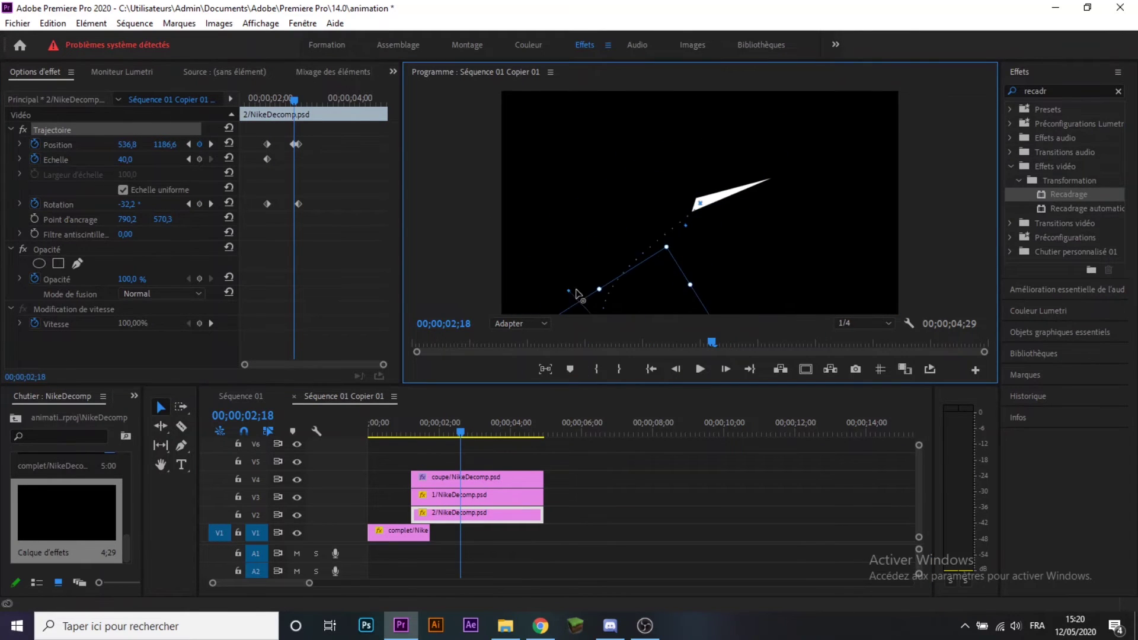
{"action": "left_click_drag", "start_coordinate": [293, 99], "coordinate": [270, 98]}
{"action": "left_click_drag", "start_coordinate": [785, 252], "coordinate": [788, 184]}
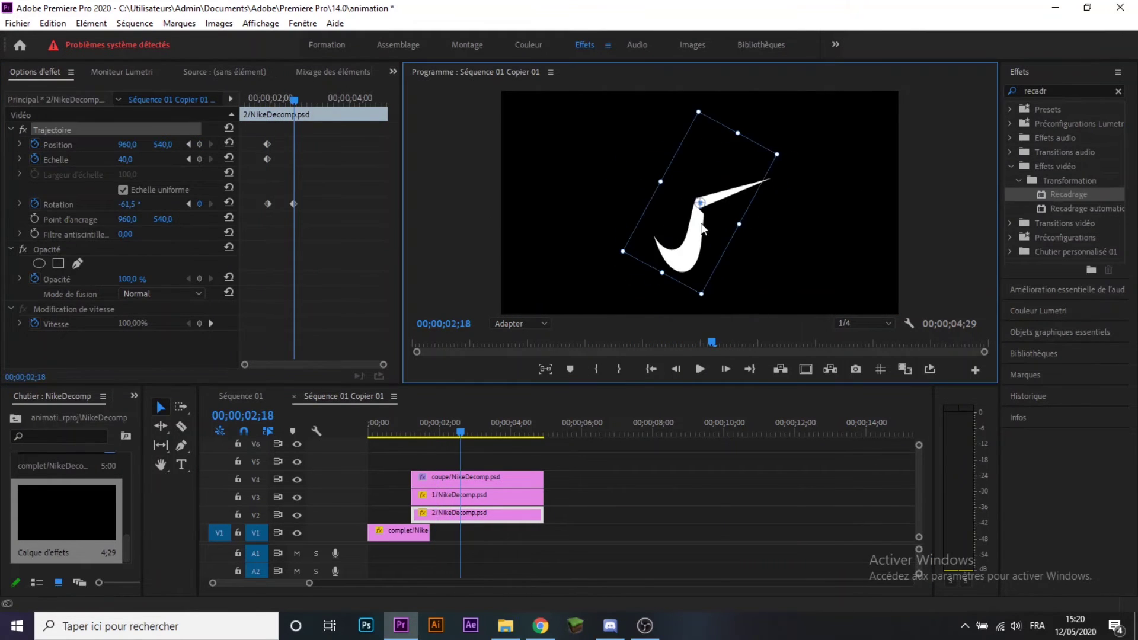
{"action": "left_click_drag", "start_coordinate": [293, 98], "coordinate": [304, 108]}
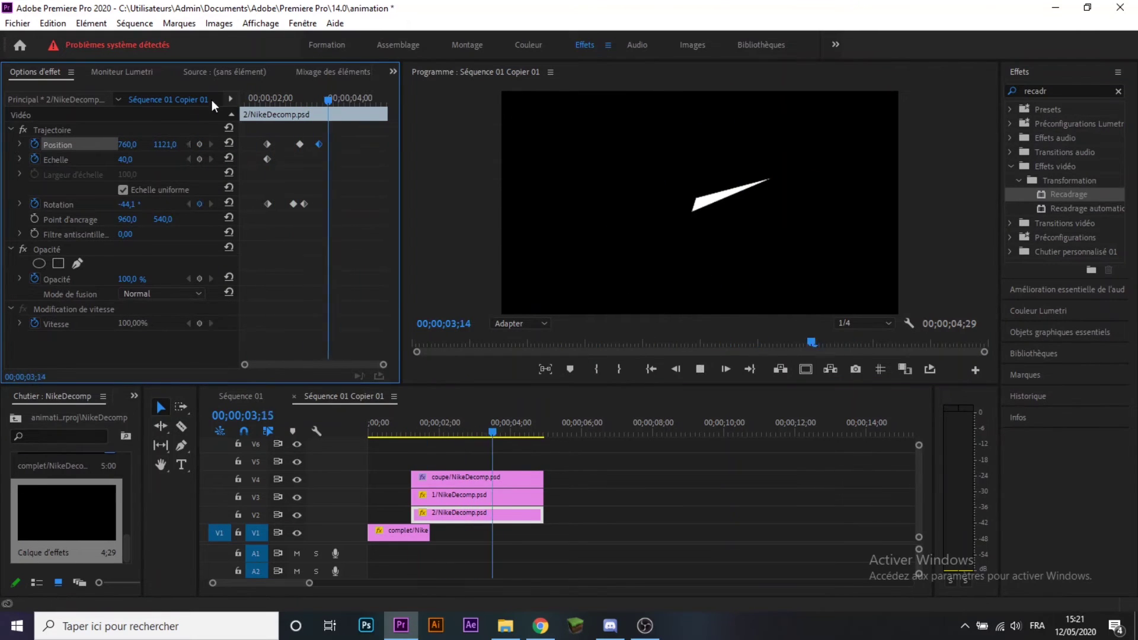
Step: Adjust the Position speed graph keyframes, undoing a mistaken edit
{"action": "left_click", "coordinate": [19, 144]}
{"action": "left_click", "coordinate": [299, 144]}
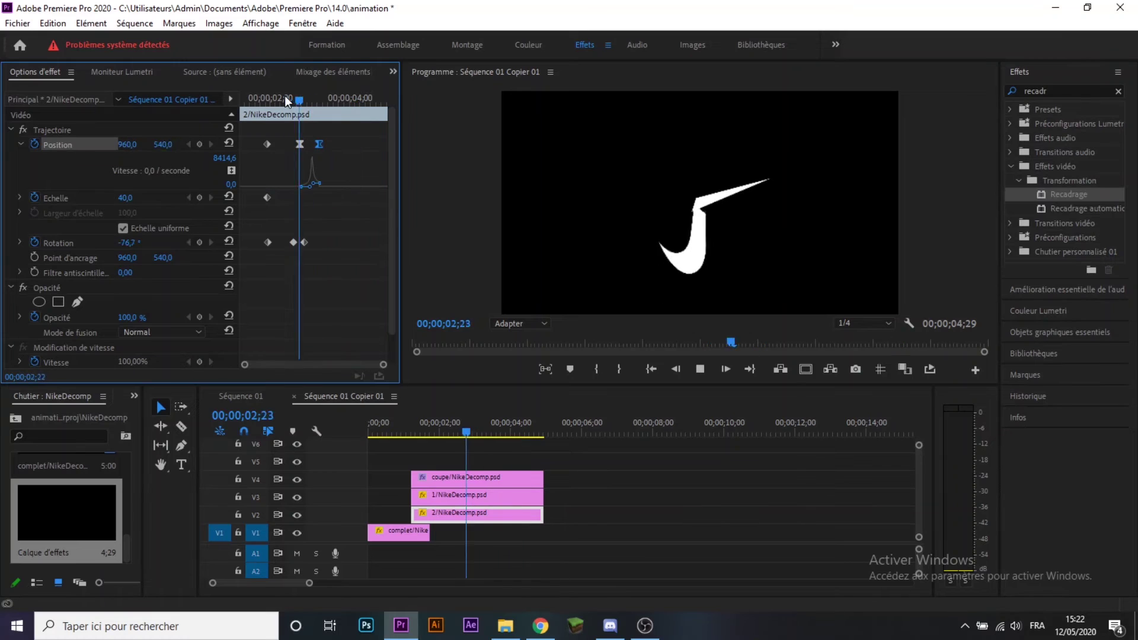
{"action": "key", "text": "ctrl+z"}
{"action": "mouse_move", "coordinate": [290, 98]}
{"action": "left_mouse_down"}
{"action": "mouse_move", "coordinate": [253, 112]}
{"action": "mouse_move", "coordinate": [279, 98]}
{"action": "left_mouse_up"}
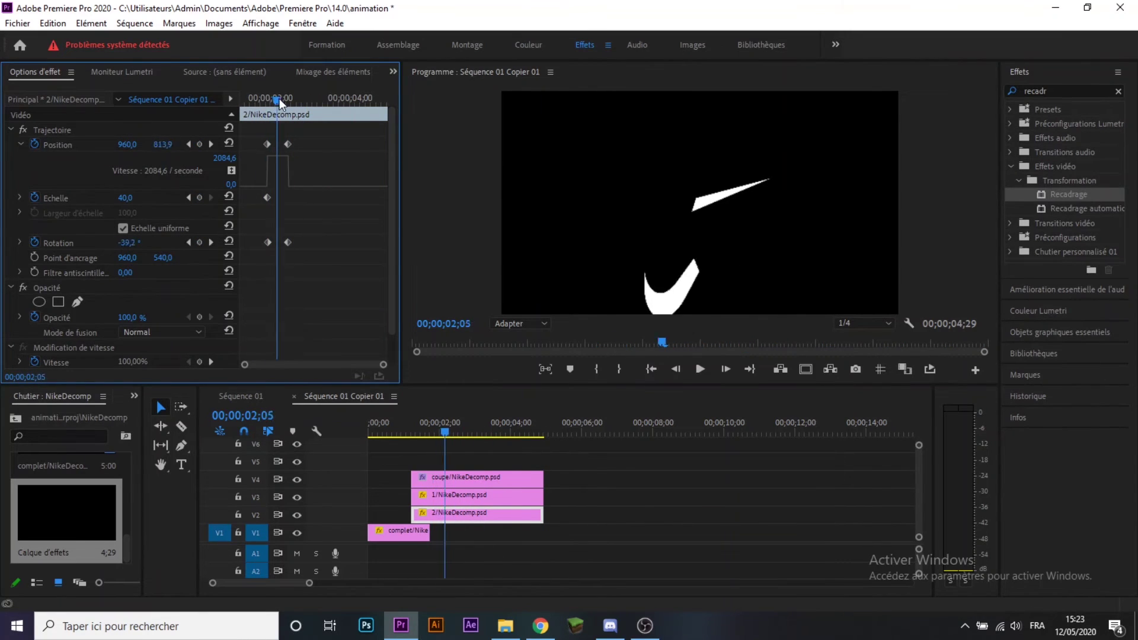
{"action": "left_click", "coordinate": [288, 144]}
Step: Show the 1/NikeDecomp piece's Position speed graph and undo unwanted keyframe edits
{"action": "left_click", "coordinate": [290, 98]}
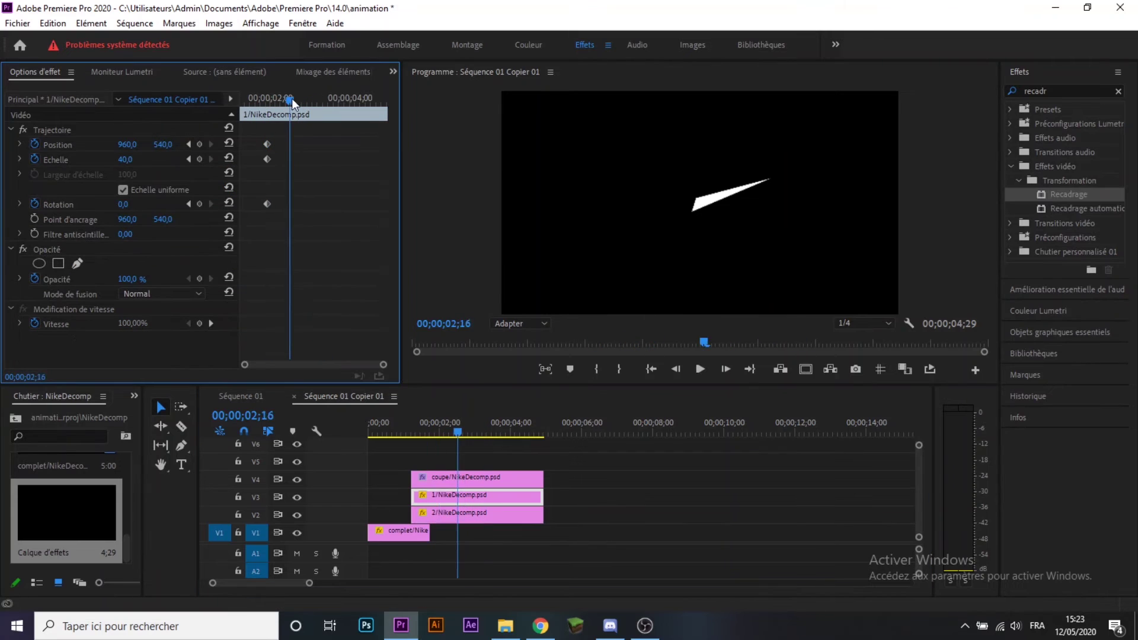
{"action": "left_click", "coordinate": [20, 144]}
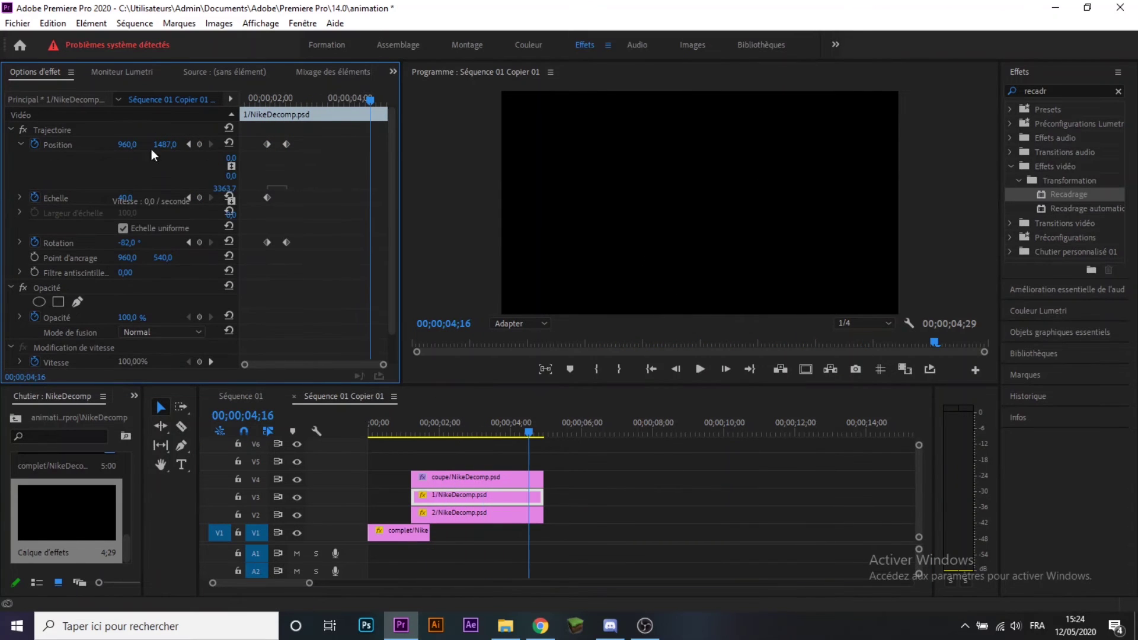
{"action": "key", "text": "Home"}
{"action": "key", "text": "ctrl+z"}
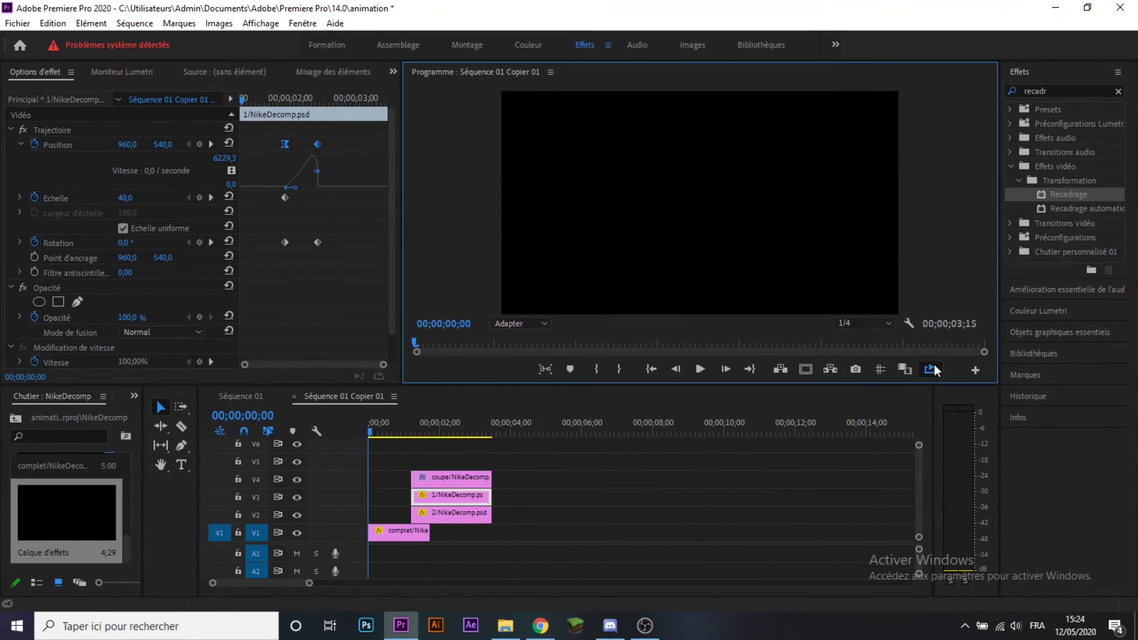
{"action": "key", "text": "ctrl+z"}
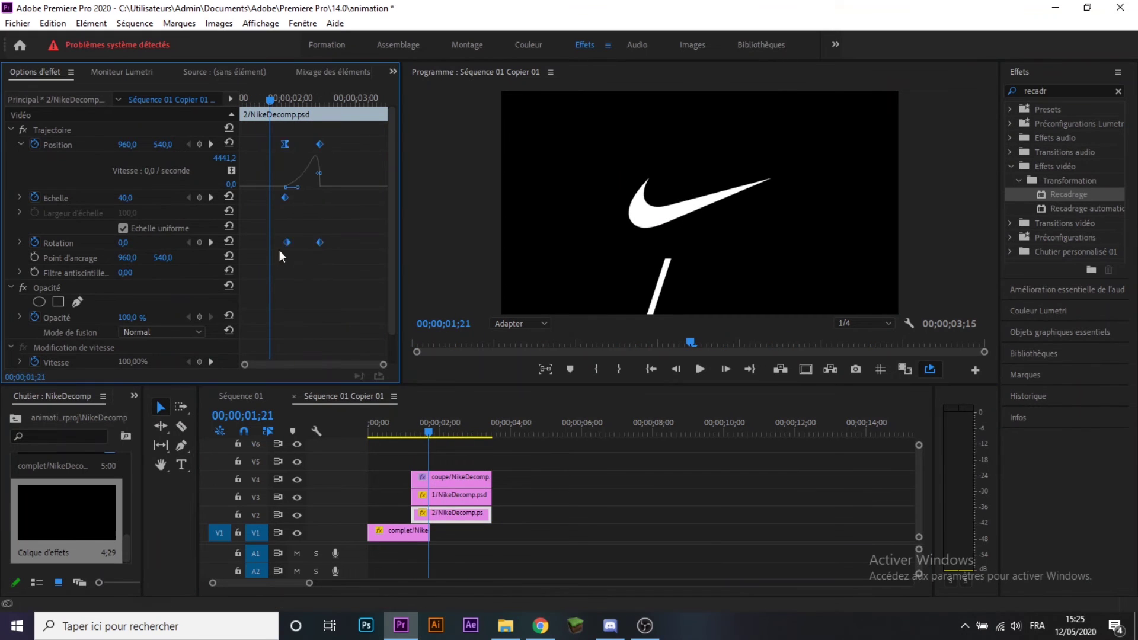
Step: Play back the swoosh assembly, reverting one more edit along the way
{"action": "left_click", "coordinate": [603, 469]}
{"action": "key", "text": "space"}
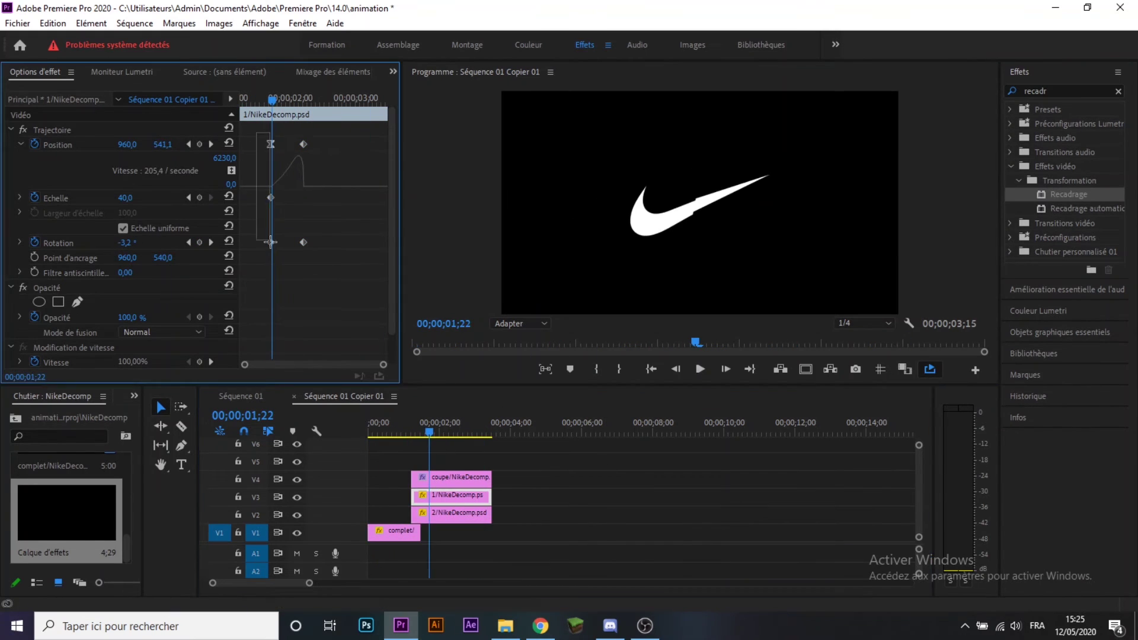
{"action": "key", "text": "ctrl+z"}
{"action": "left_click", "coordinate": [376, 428]}
{"action": "key", "text": "space"}
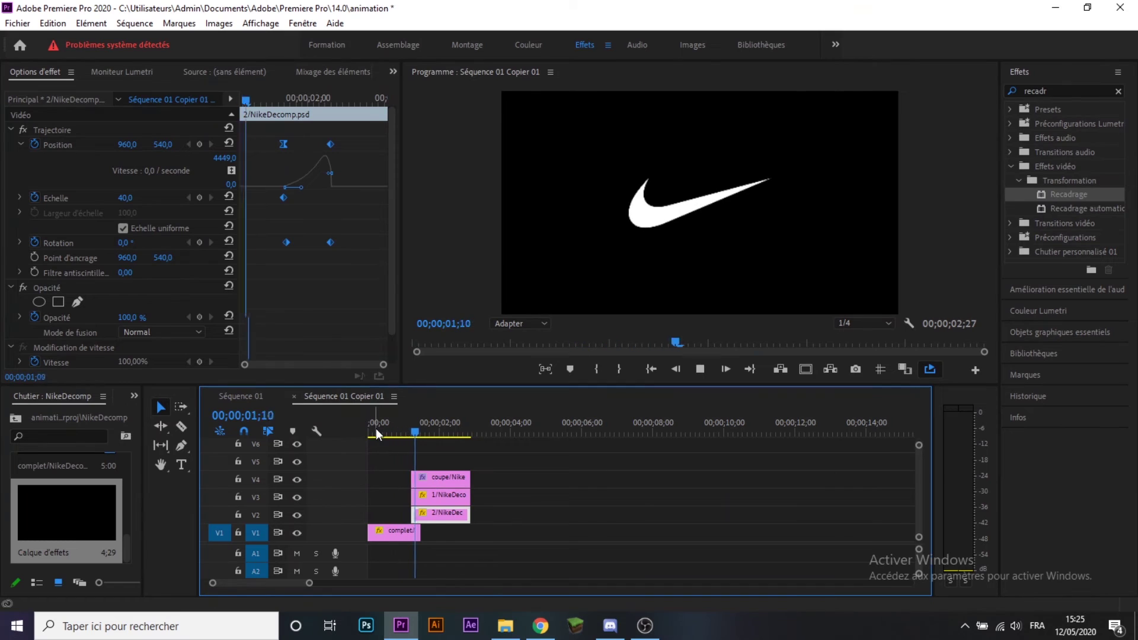